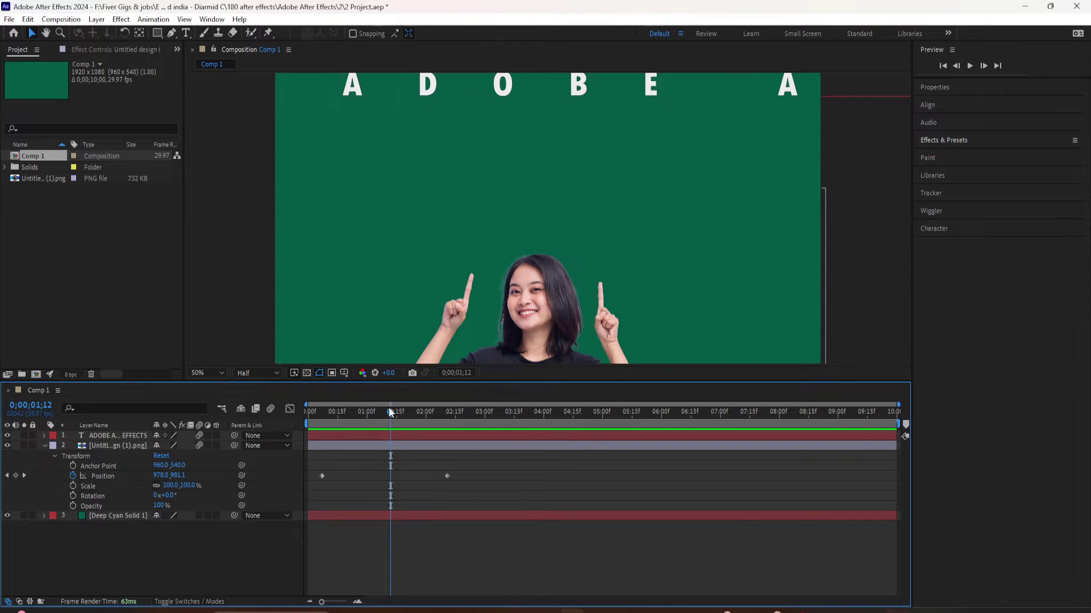
Step: Scrub through the title and woman slide-in, stopping on her last Position keyframe
left_click_drag(389, 412, 470, 446)
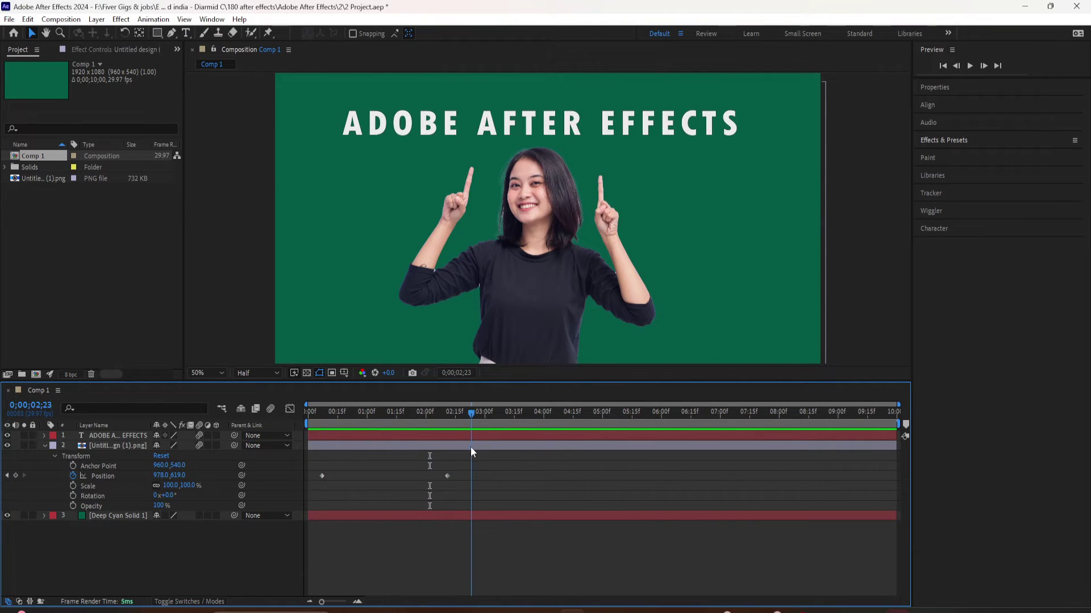
left_click(100, 478)
left_click(444, 498)
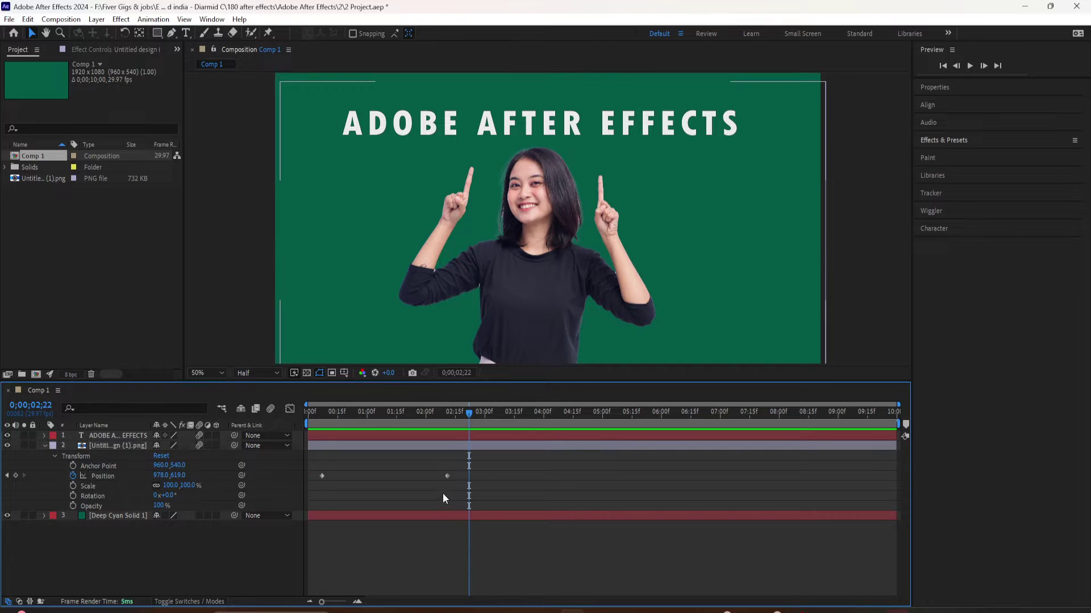
left_click_drag(467, 421, 329, 455)
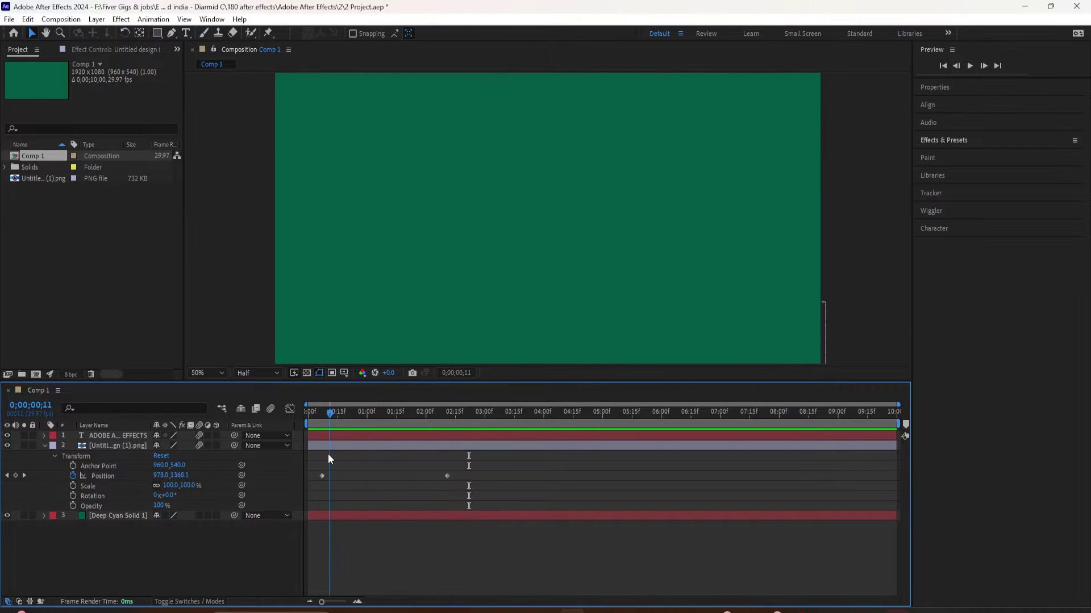
Step: Select then deselect the woman's Position keyframes, and show only each layer's Position property
right_click(323, 475)
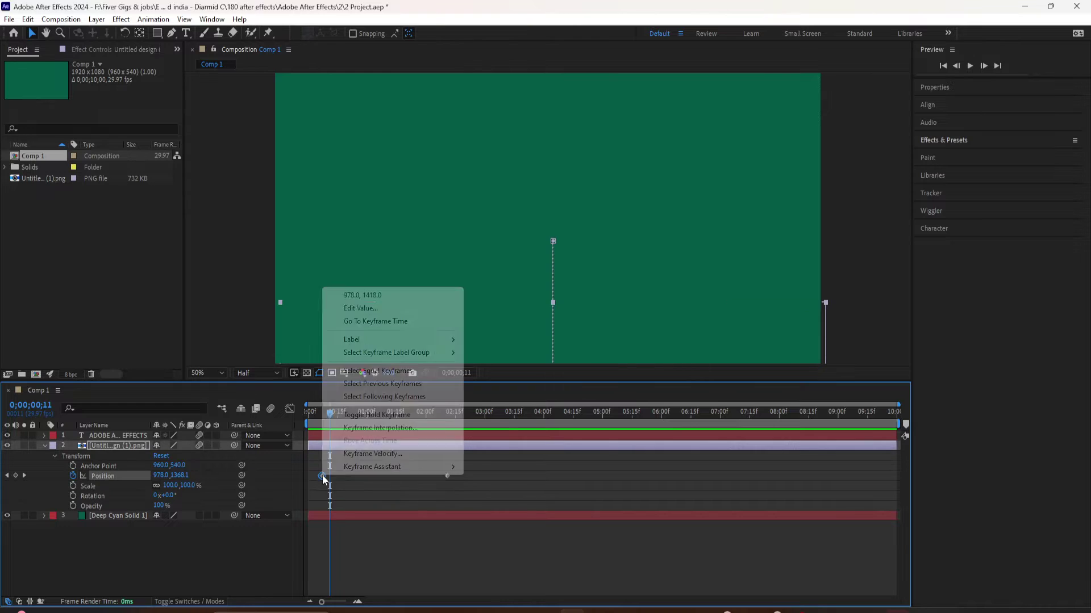
left_click(343, 486)
left_click_drag(450, 481, 307, 477)
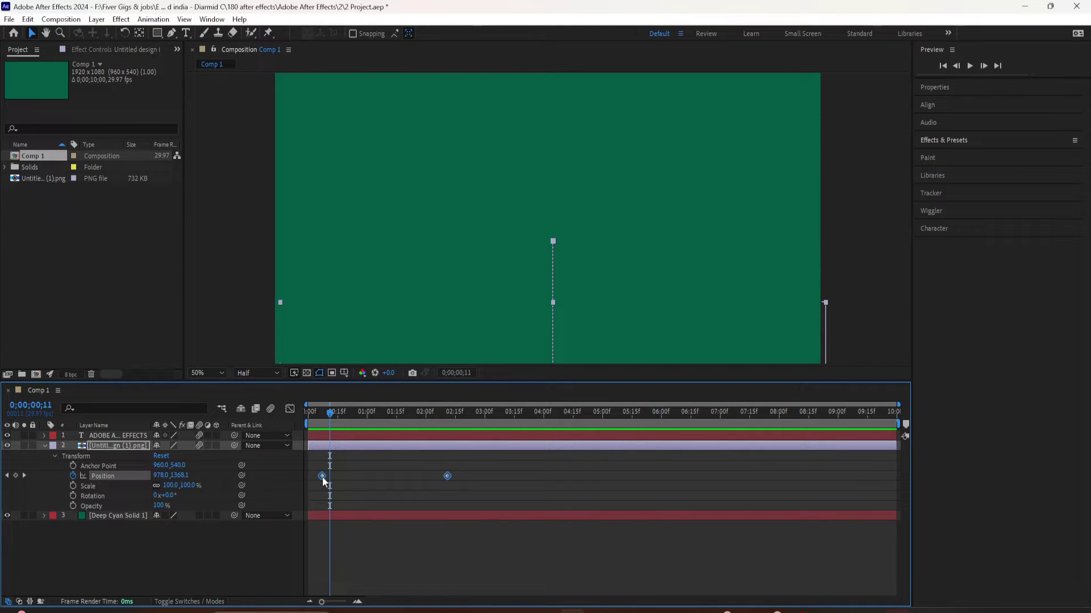
key("F2")
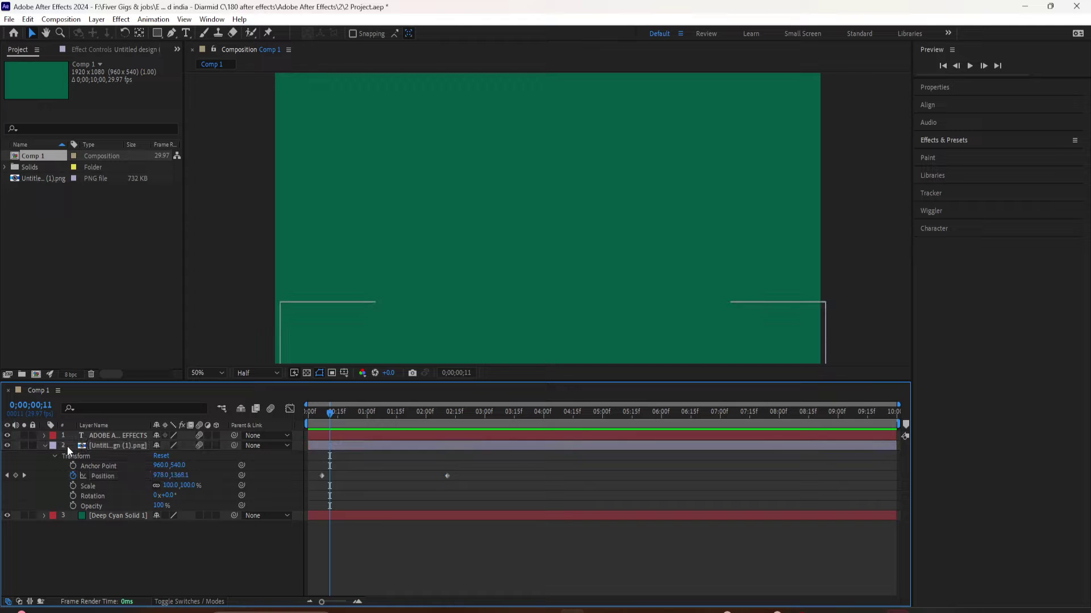
key("p")
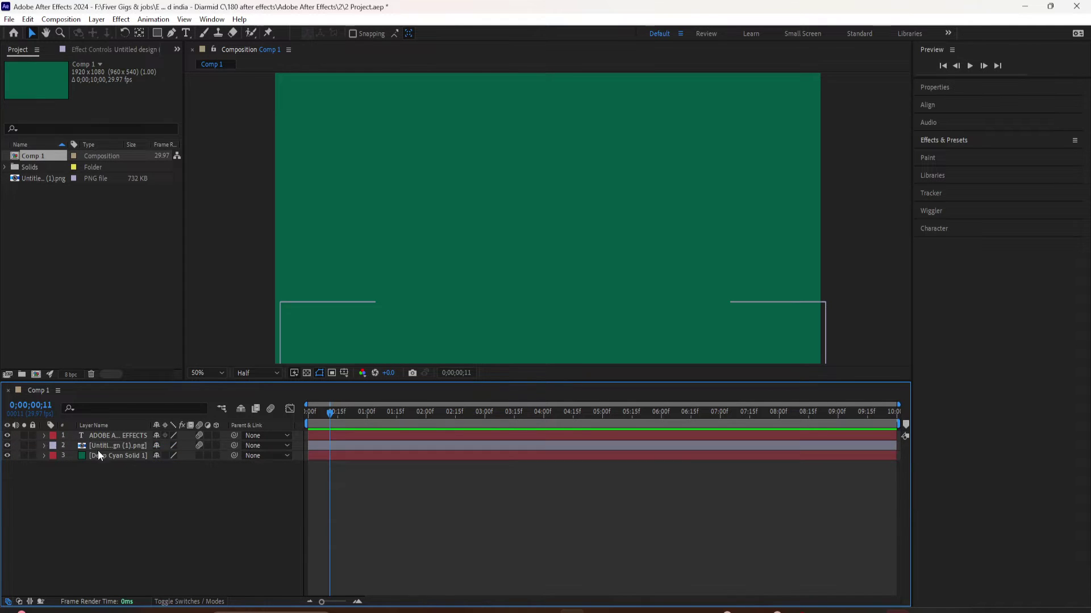
left_click(97, 456)
left_click(101, 466)
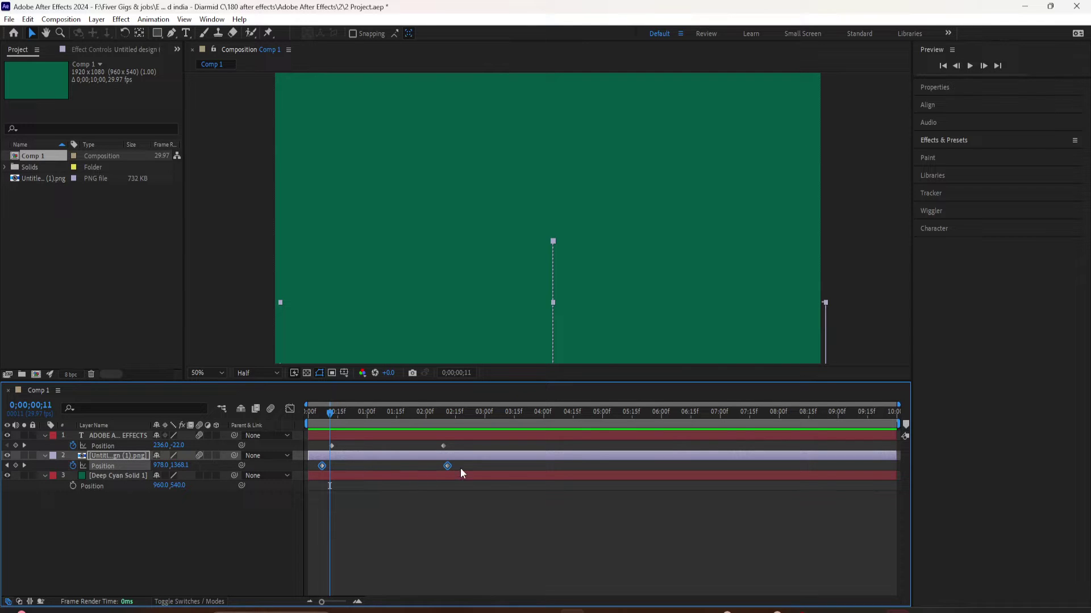
mouse_move(447, 471)
right_click(447, 467)
mouse_move(492, 461)
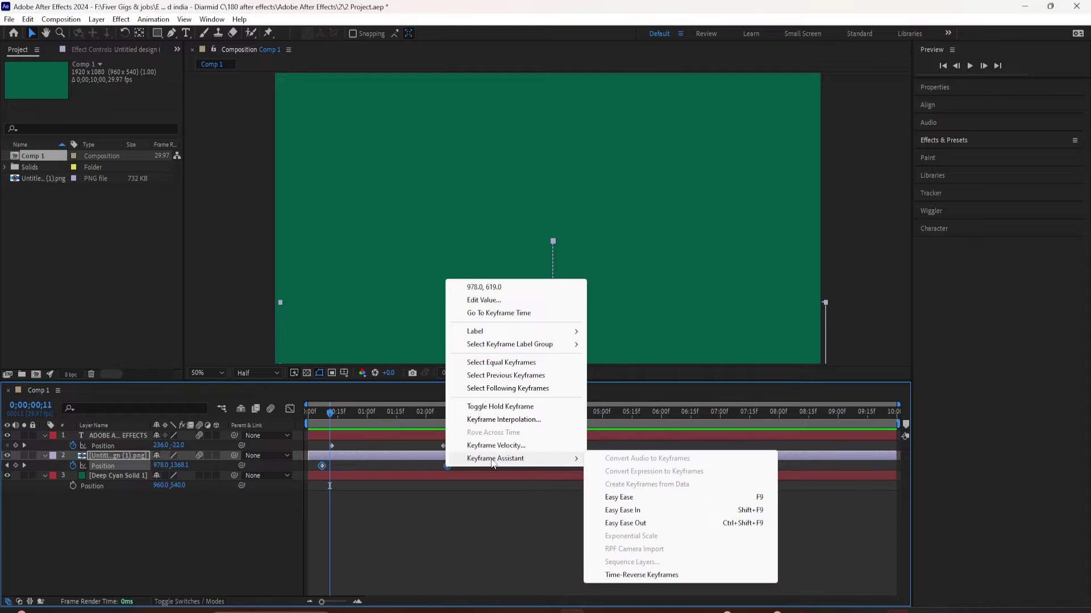
left_click(413, 460)
mouse_move(338, 424)
left_mouse_down()
mouse_move(417, 420)
mouse_move(331, 424)
left_mouse_up()
key("space")
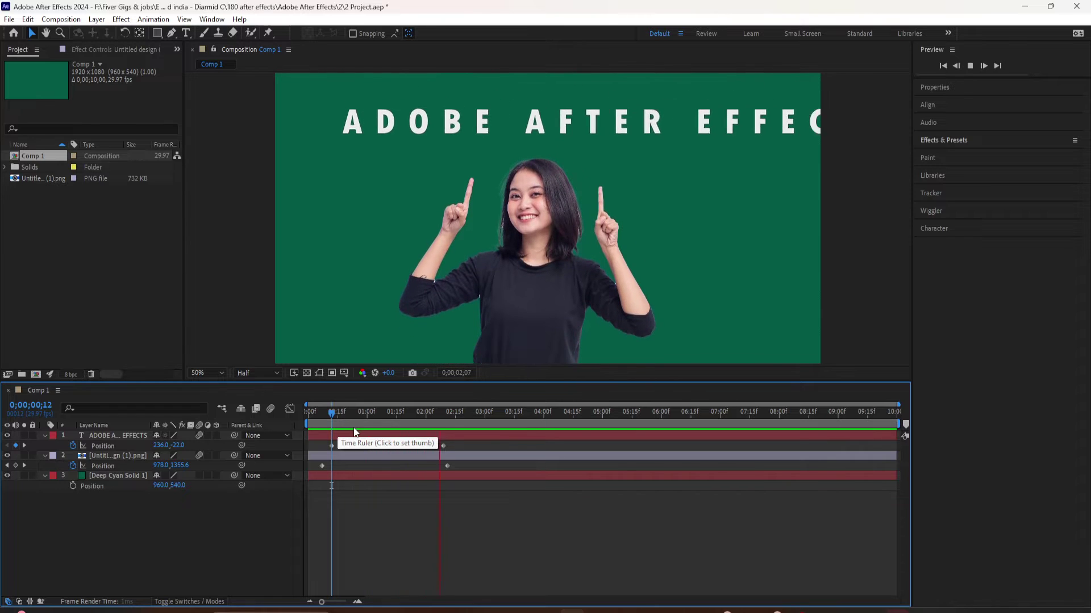
key("space")
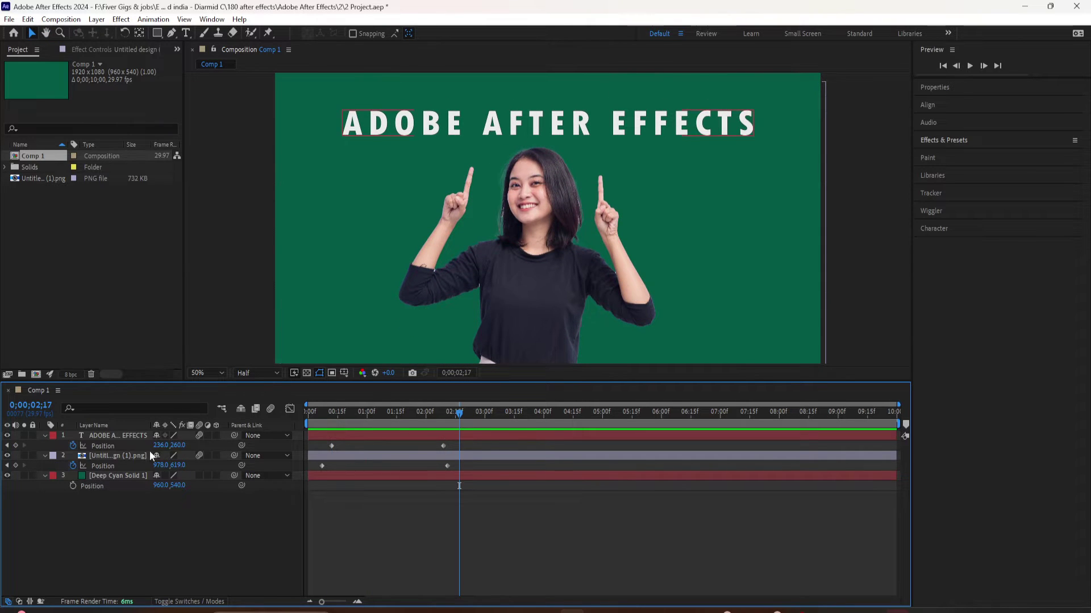
left_click(97, 455)
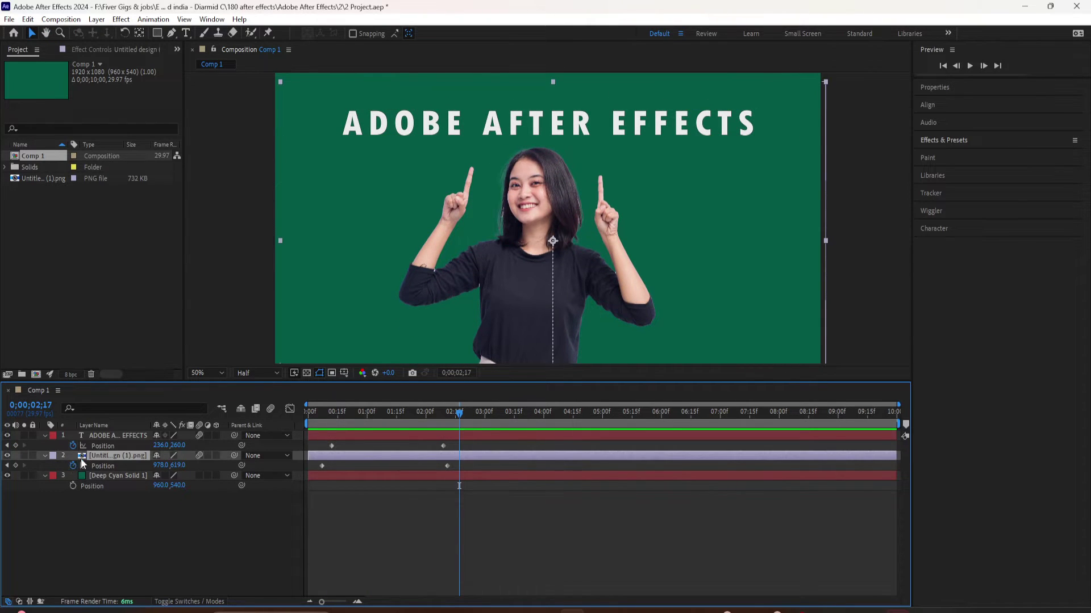
Step: Return to the composition start and expand the woman layer's Transform properties
key("Home")
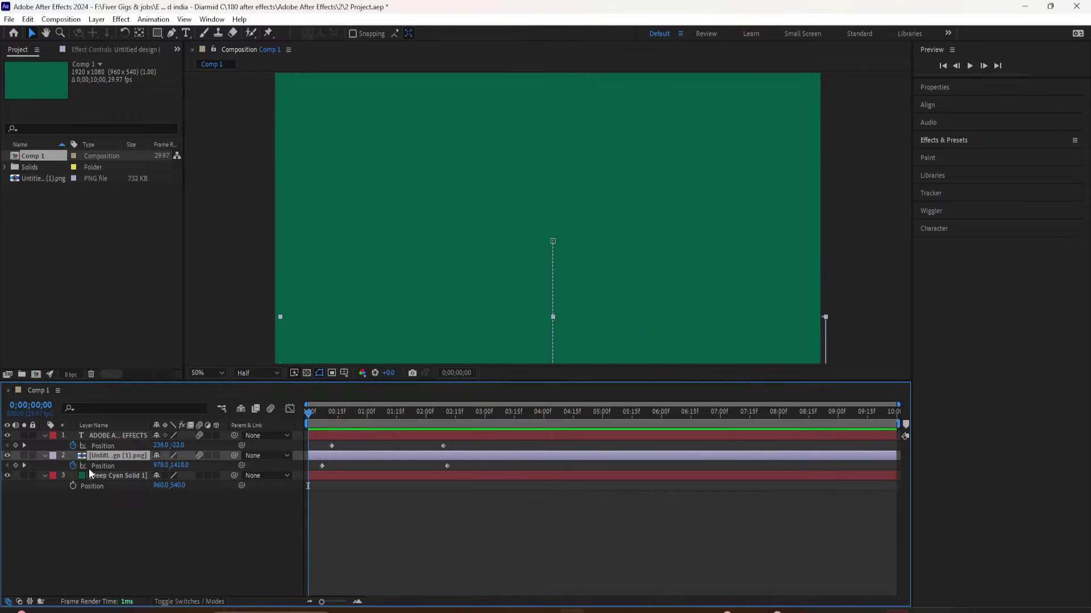
key("p")
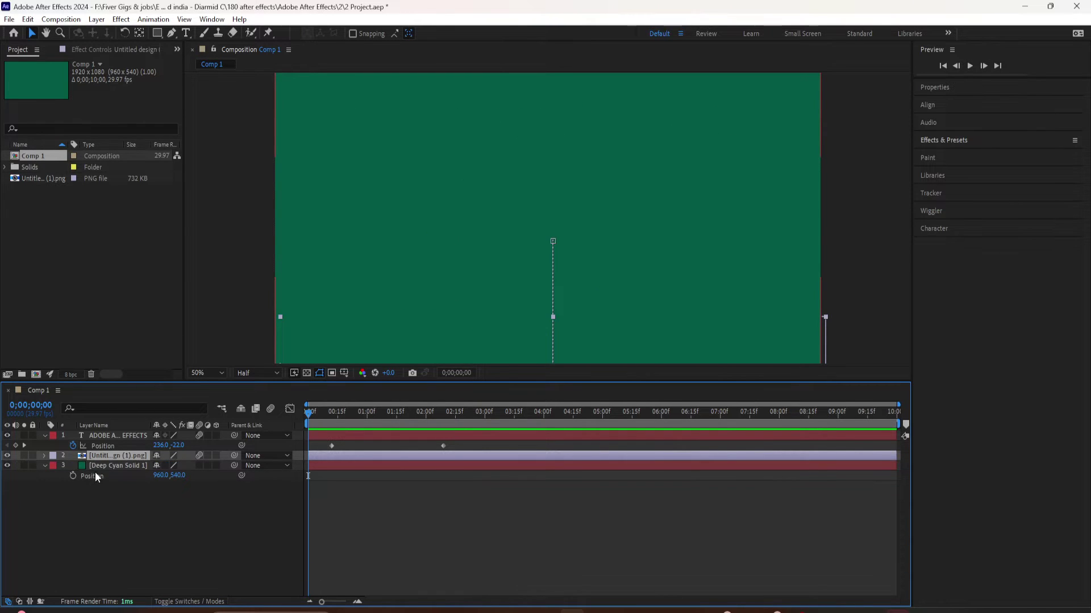
left_click(49, 455)
left_click(46, 458)
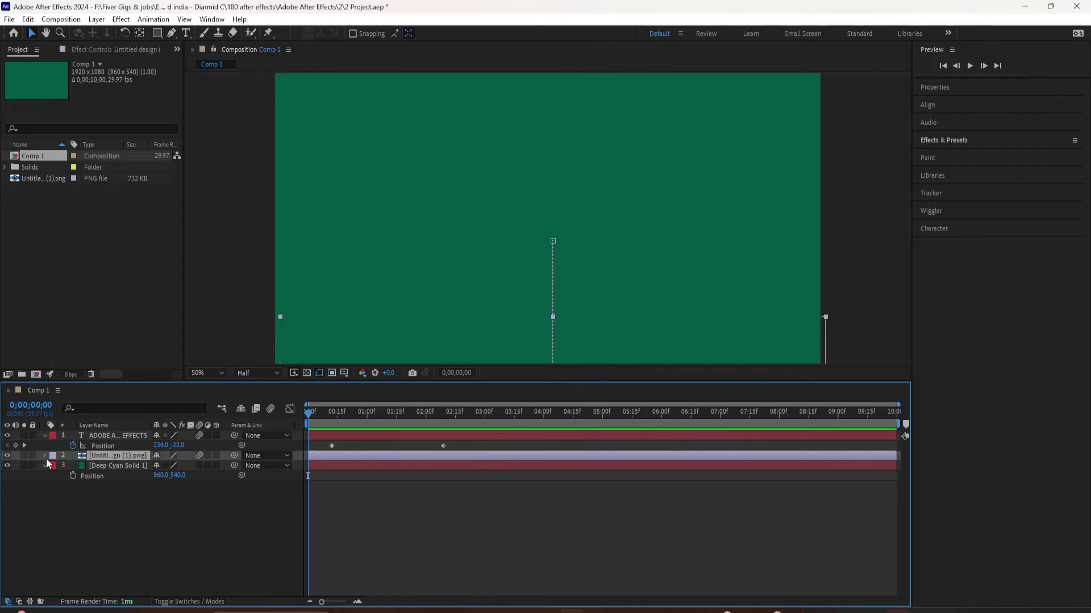
left_click(46, 458)
left_click(54, 466)
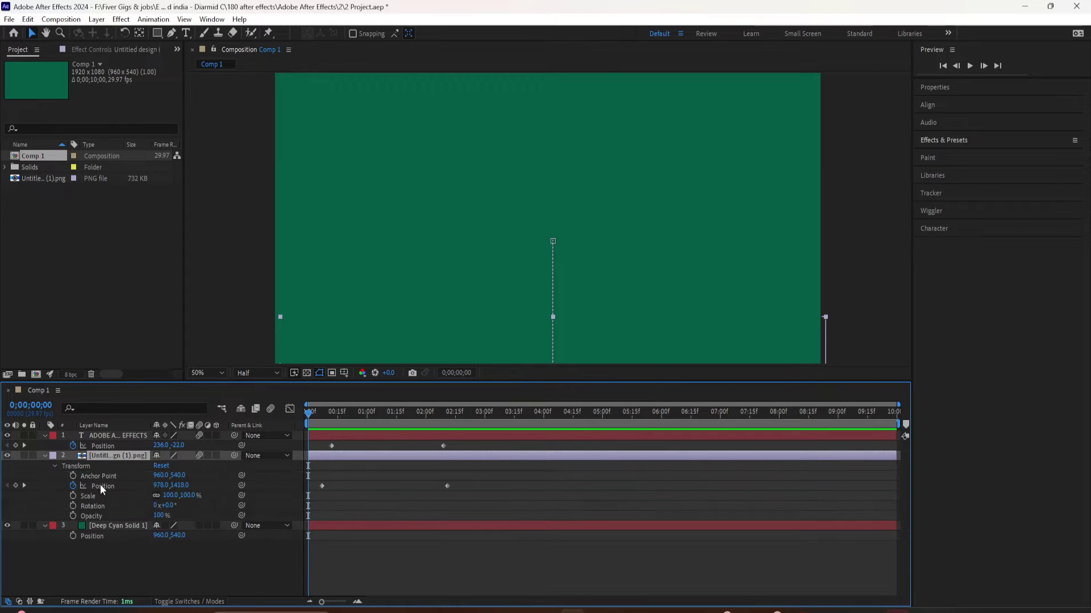
Step: Select both of the woman's Position keyframes and apply Easy Ease to them
left_click(118, 486)
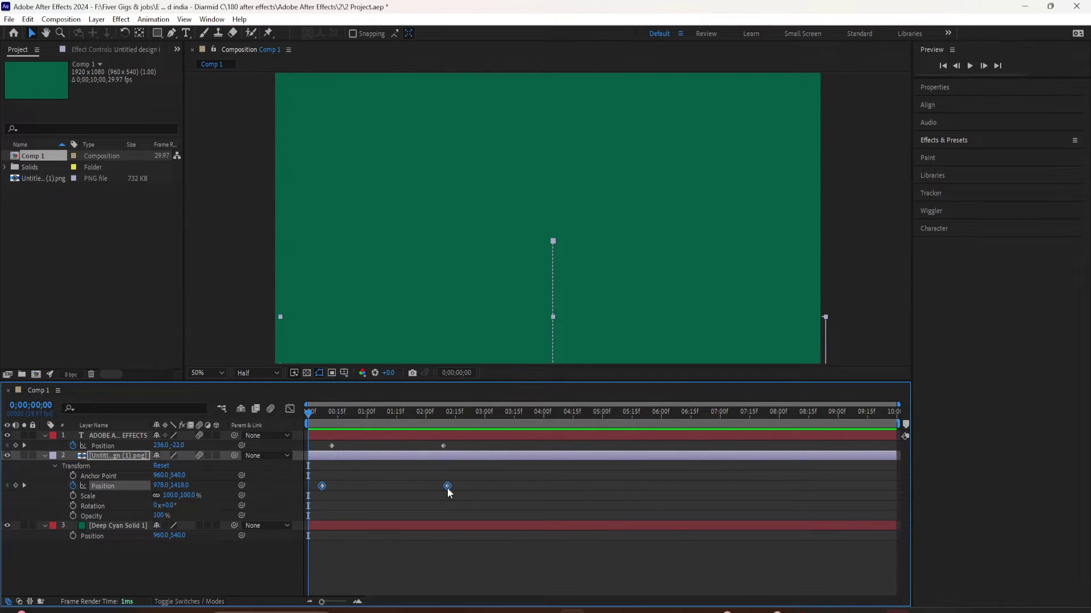
left_click_drag(462, 494, 318, 483)
right_click(321, 492)
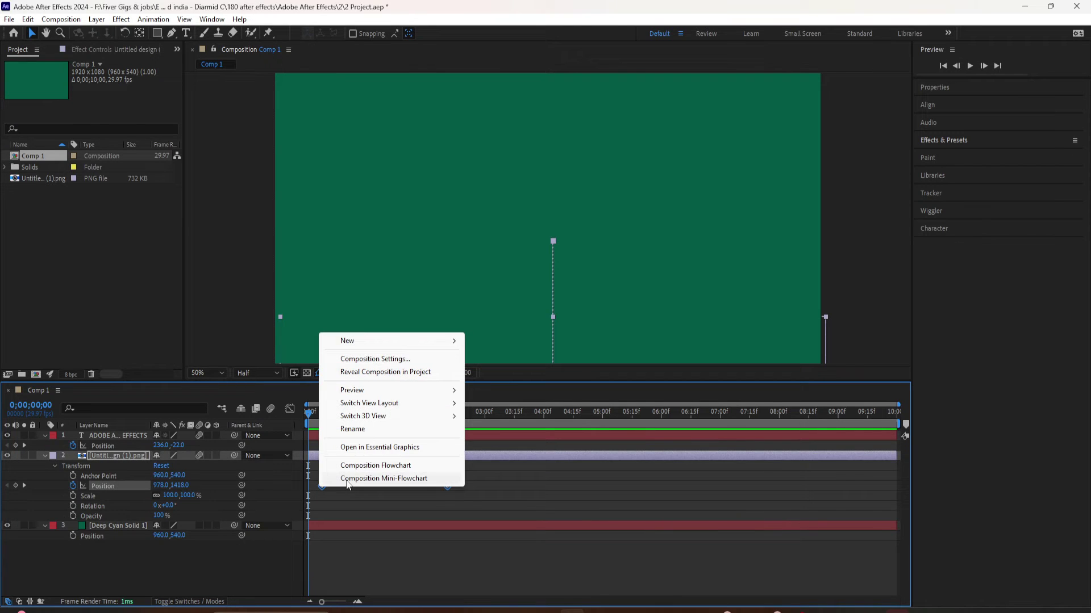
left_click(374, 496)
left_click_drag(445, 487, 308, 473)
right_click(321, 486)
mouse_move(417, 479)
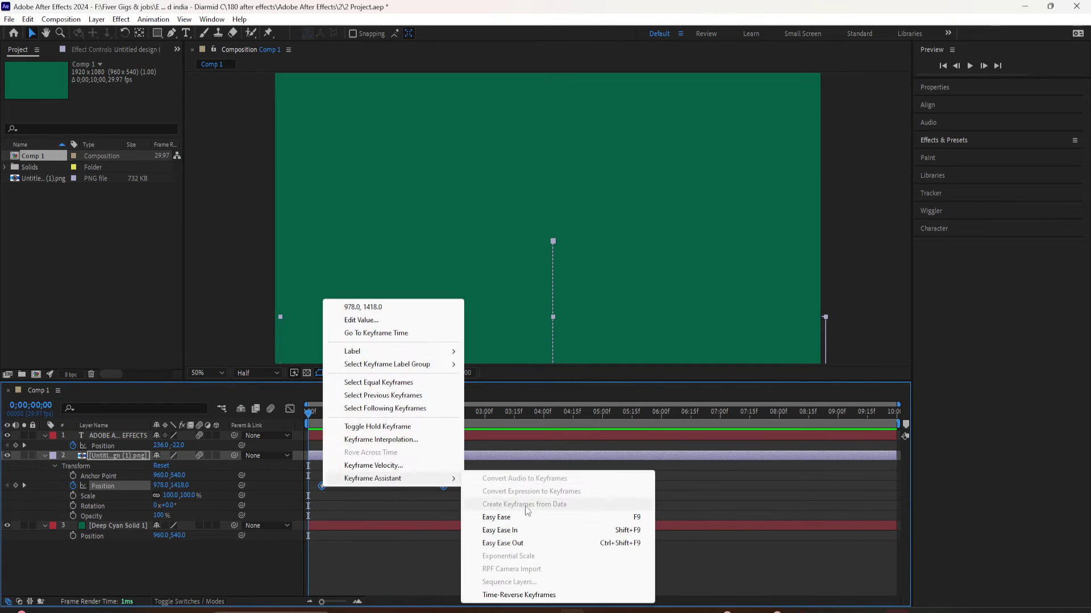
left_click(500, 517)
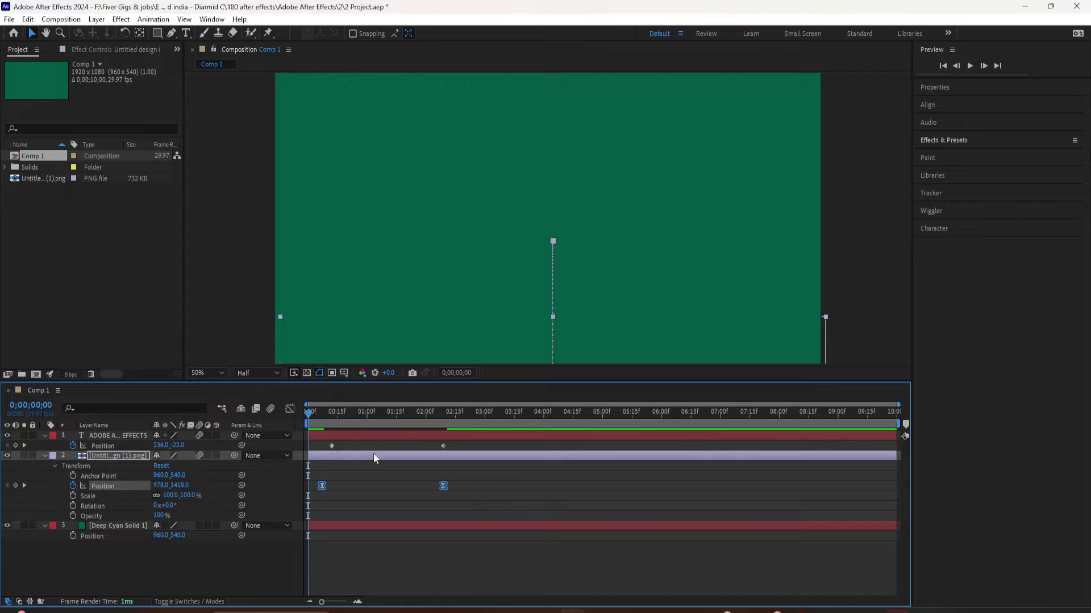
Step: Apply Easy Ease to the woman's final Position keyframe via Keyframe Assistant
left_click_drag(314, 417, 410, 427)
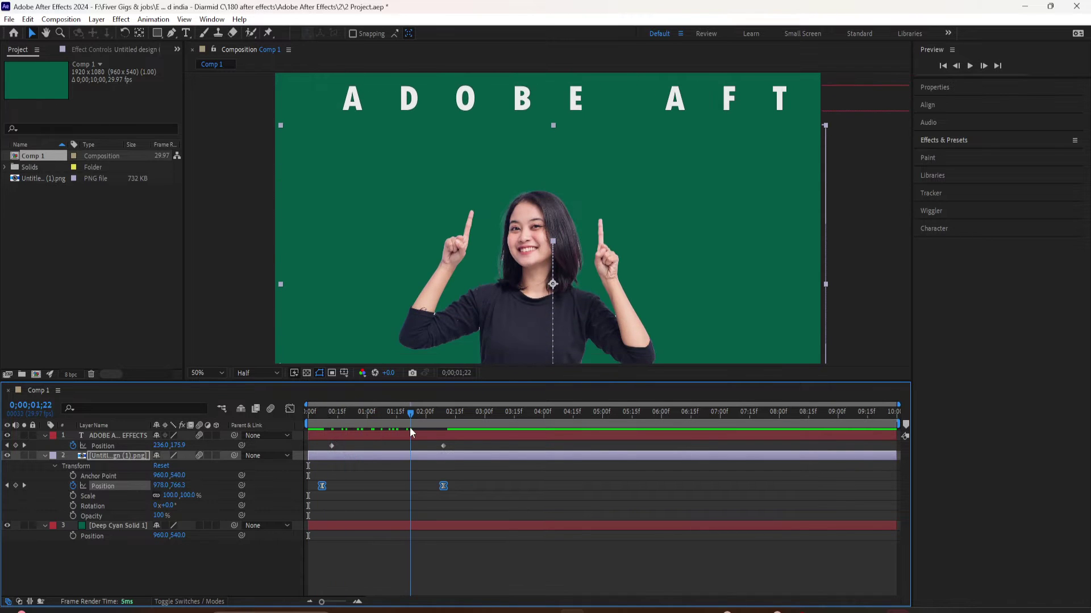
right_click(442, 488)
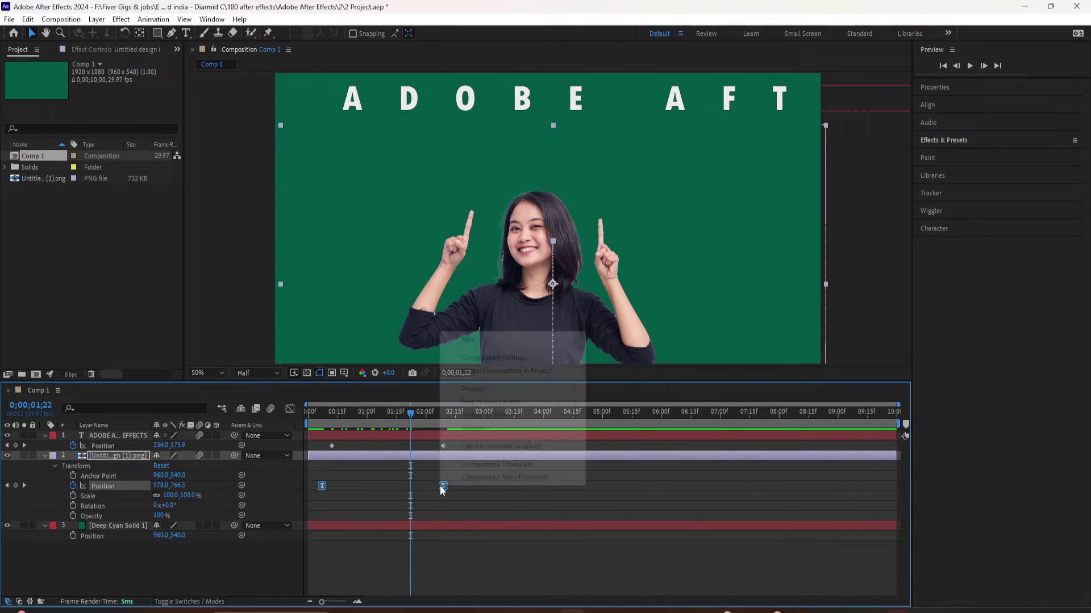
right_click(444, 486)
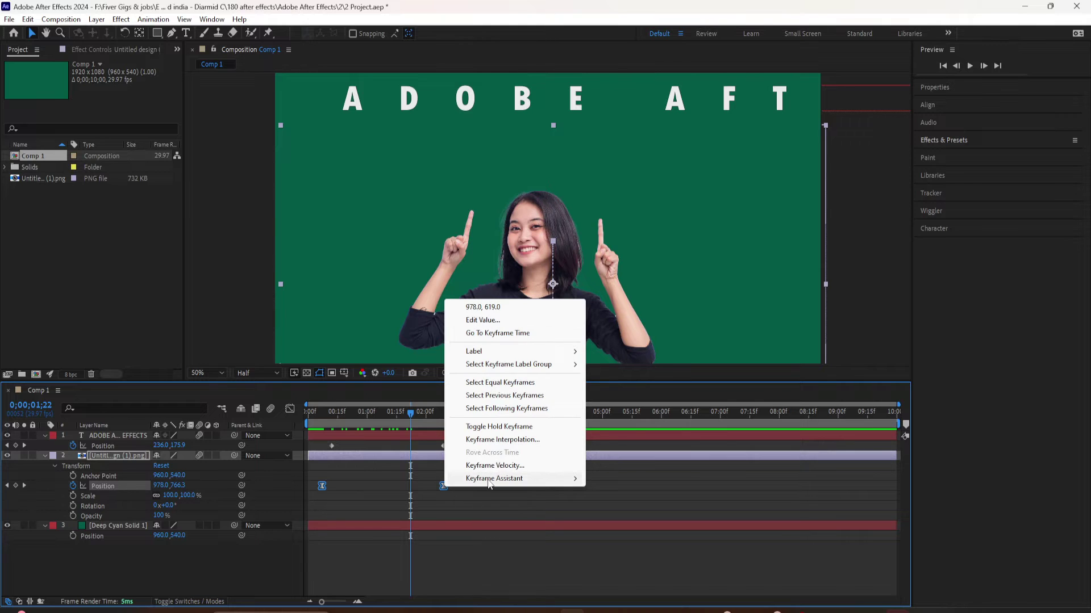
mouse_move(492, 479)
left_click(748, 518)
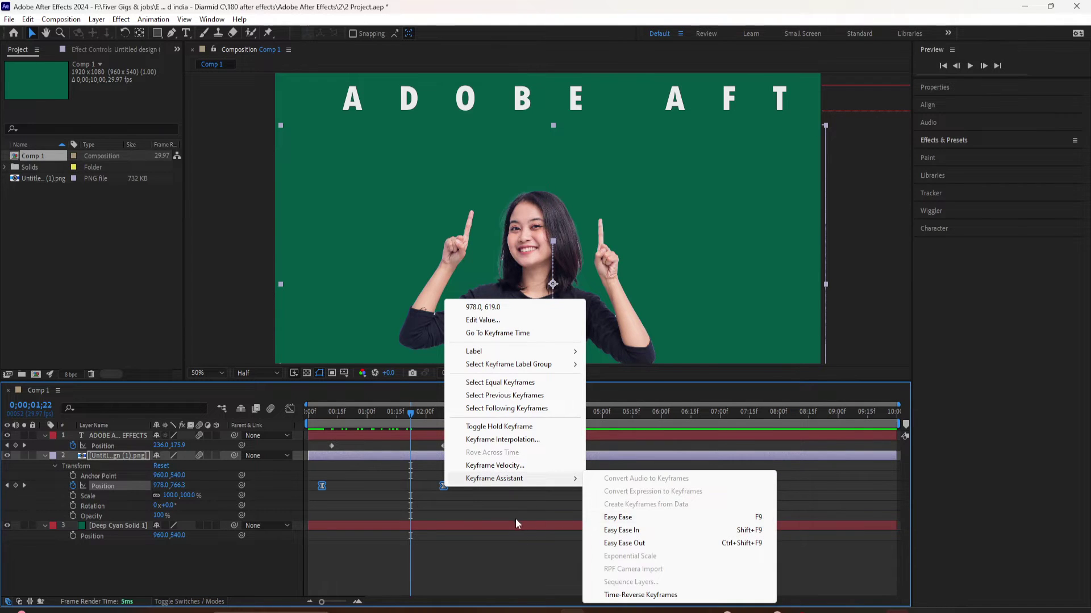
Step: Preview the eased rise from 1;07 and reselect the woman's Position keyframes
left_click_drag(474, 511, 311, 469)
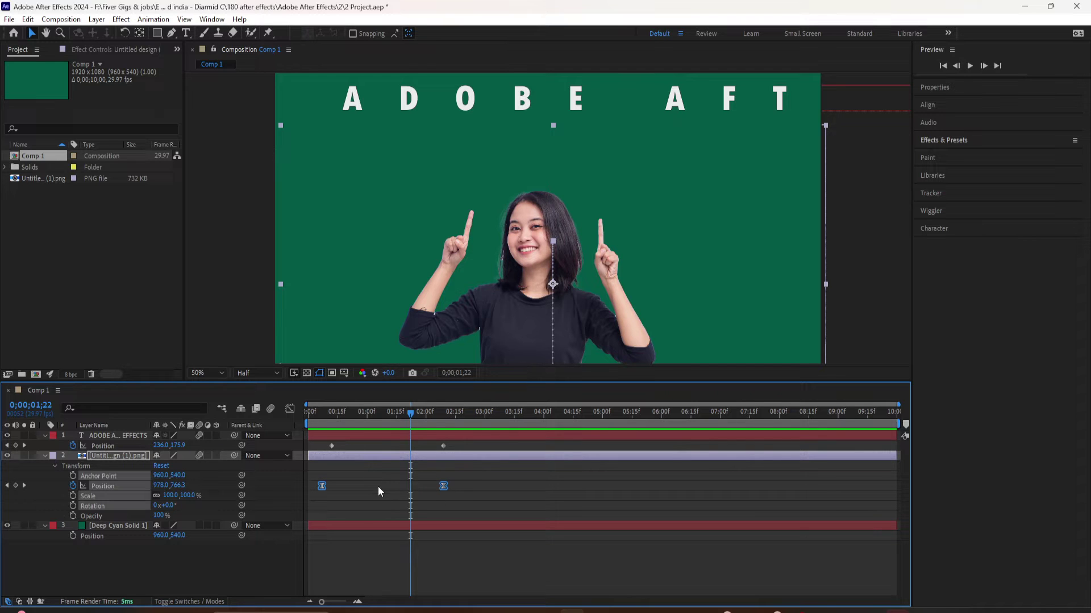
left_click(380, 410)
key("space")
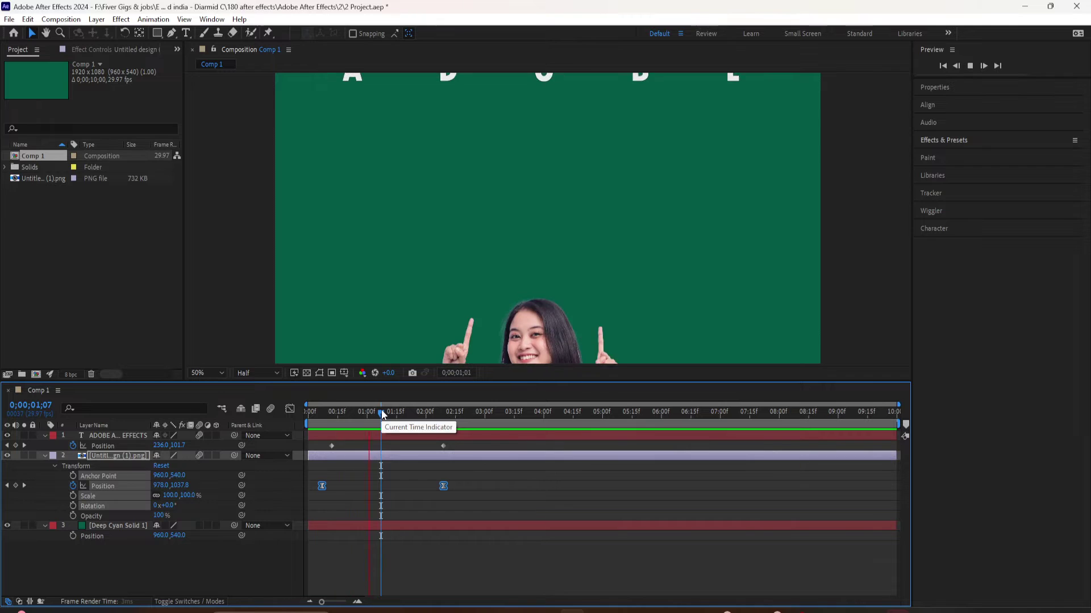
key("space")
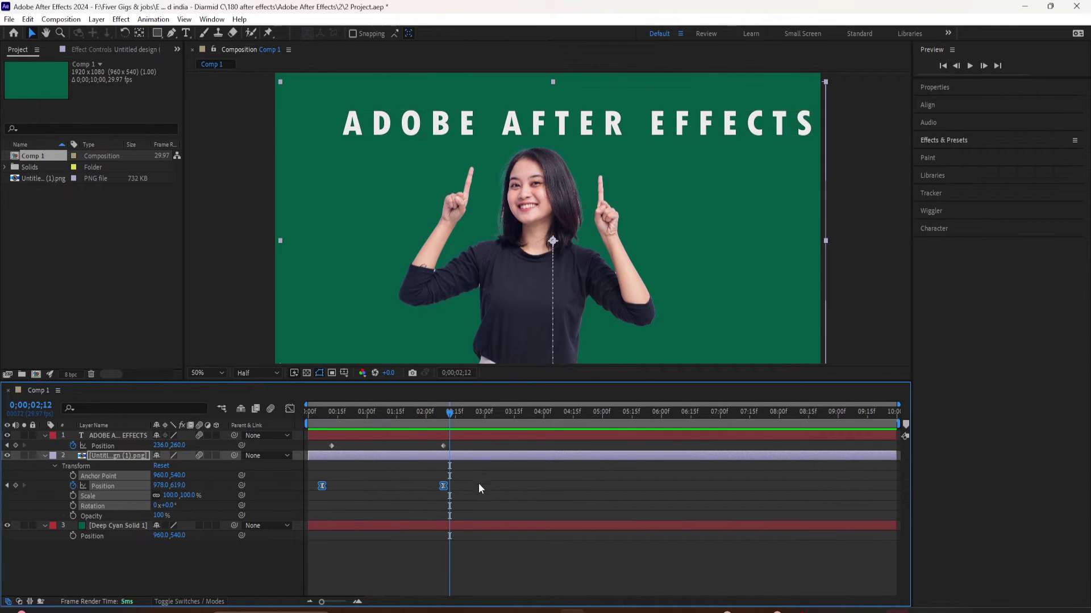
left_click_drag(475, 502, 309, 472)
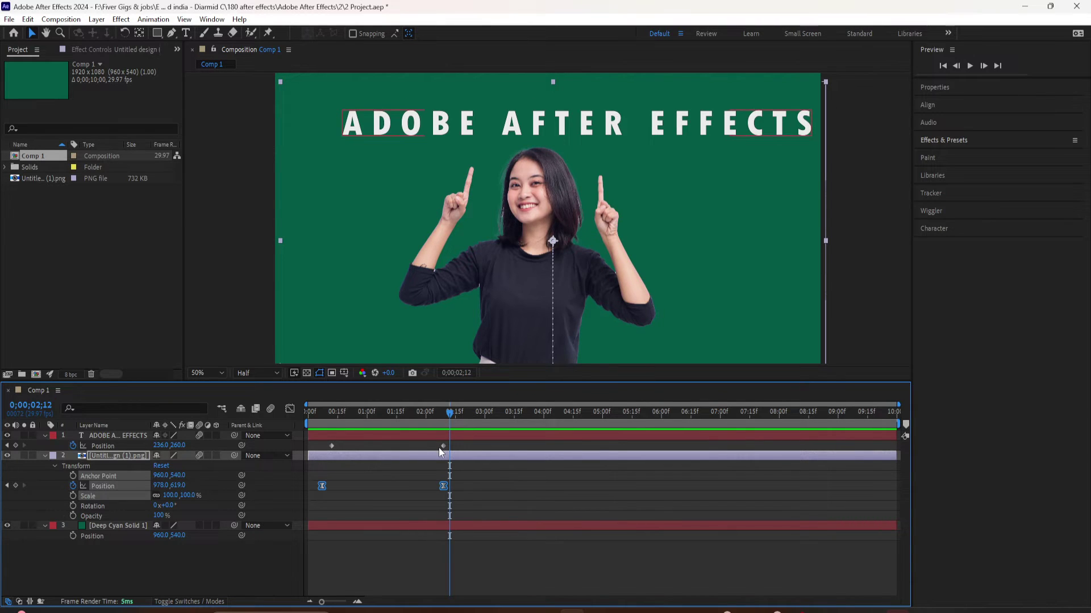
key("Home")
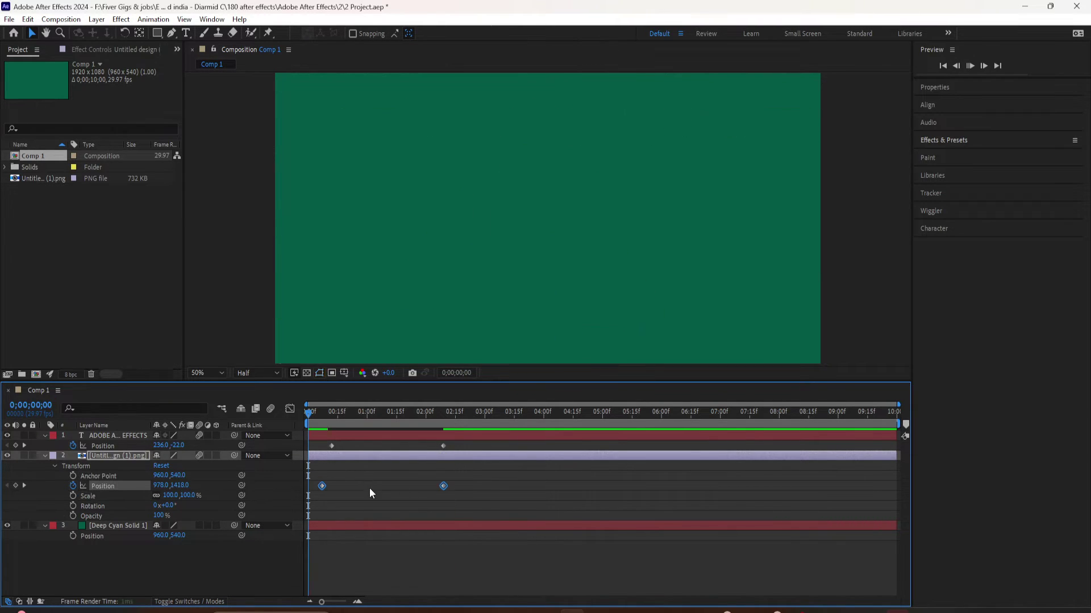
key("space")
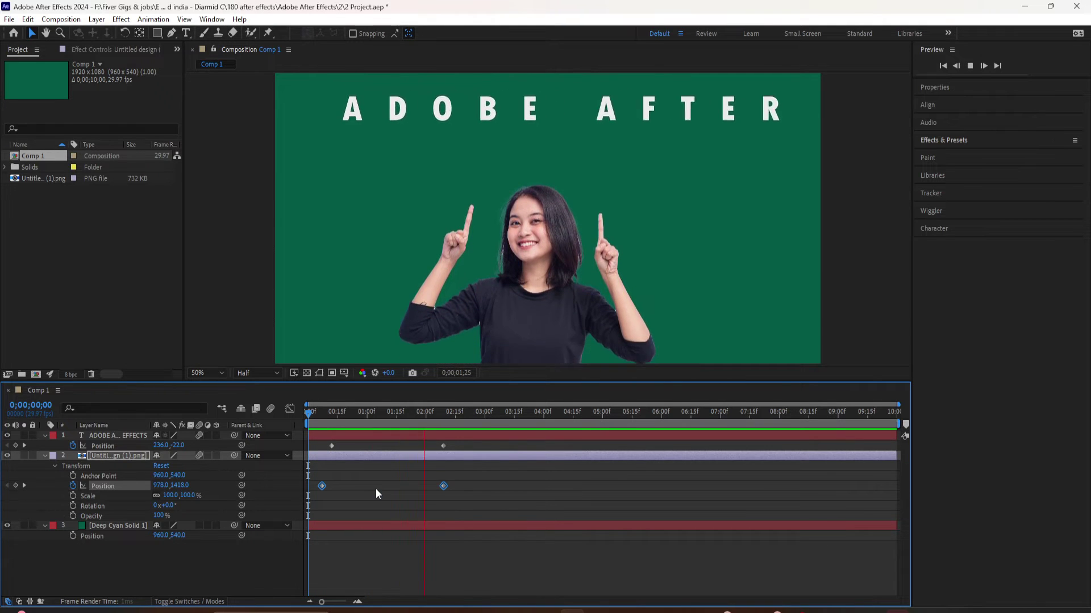
left_click(416, 476)
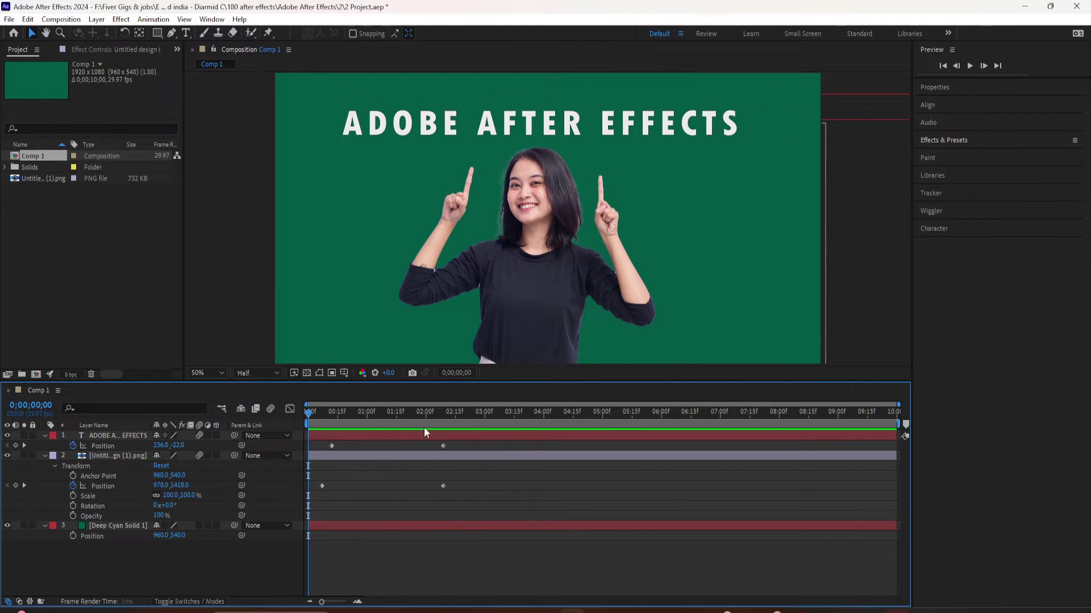
left_click_drag(424, 422, 347, 436)
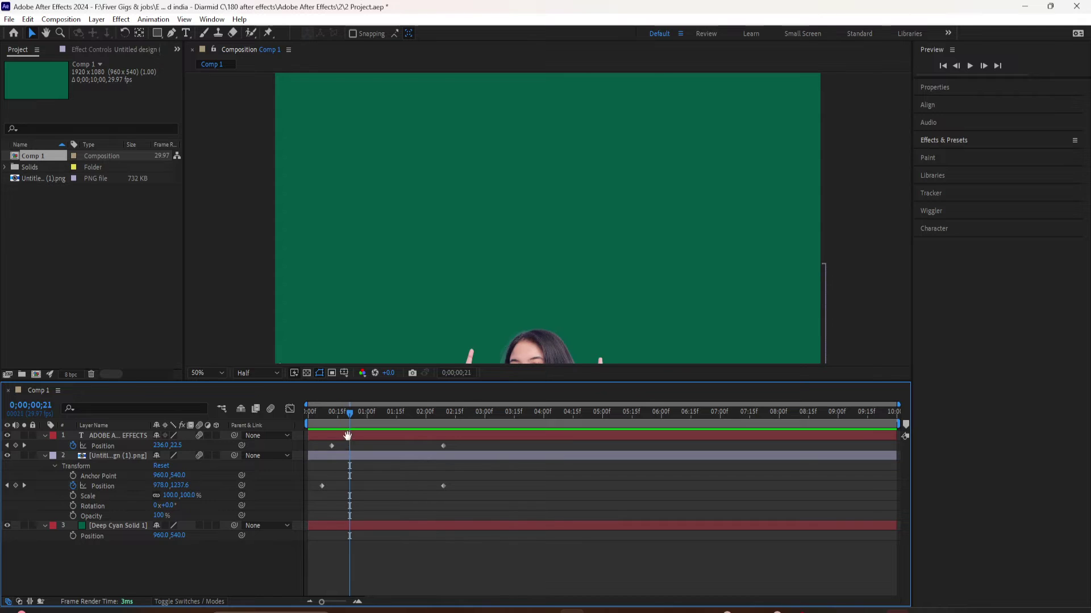
key("space")
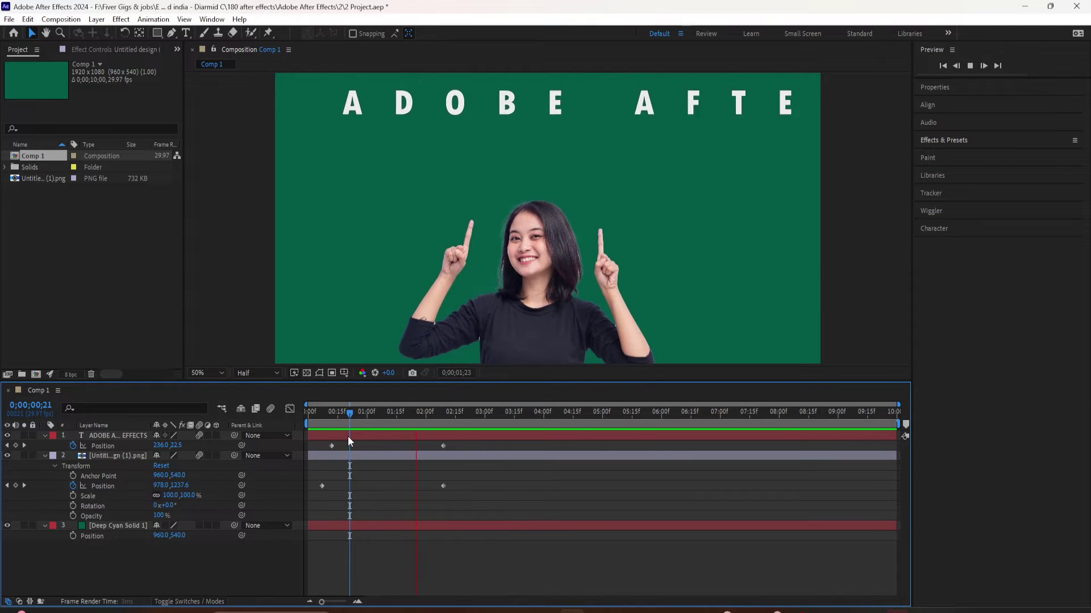
key("space")
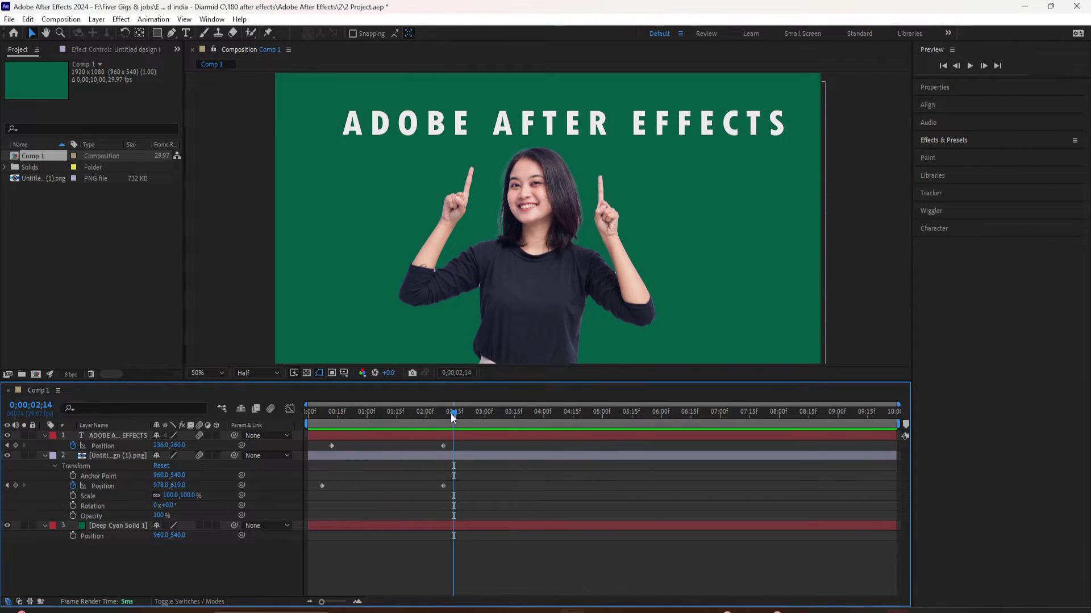
mouse_move(436, 425)
left_mouse_down()
mouse_move(350, 420)
mouse_move(431, 425)
left_mouse_up()
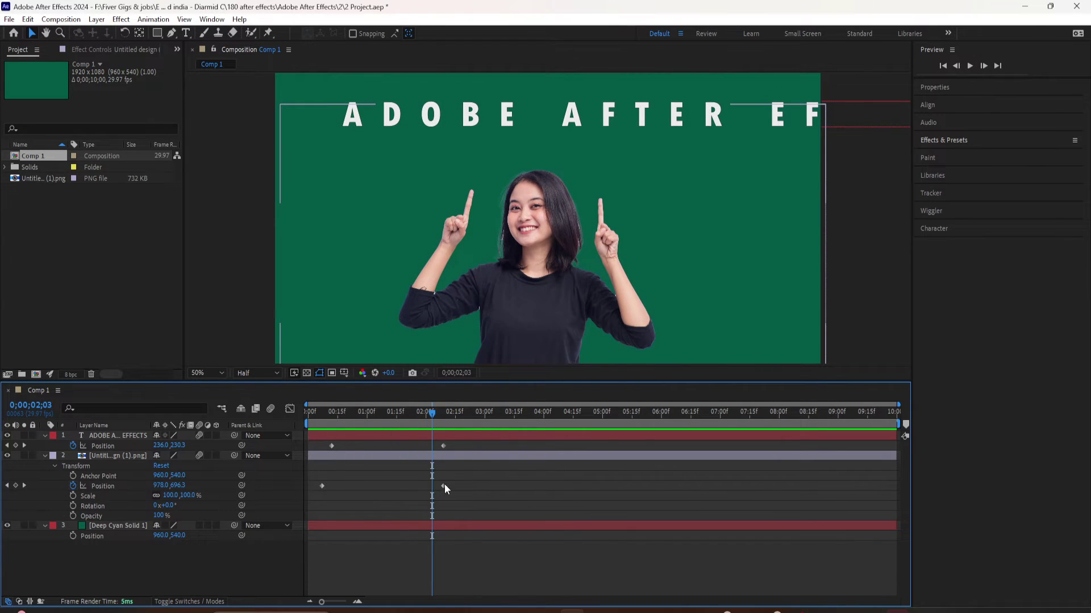
Step: Apply Easy Ease (F9) to both of the woman's Position keyframes and preview the motion
left_click_drag(445, 488, 315, 475)
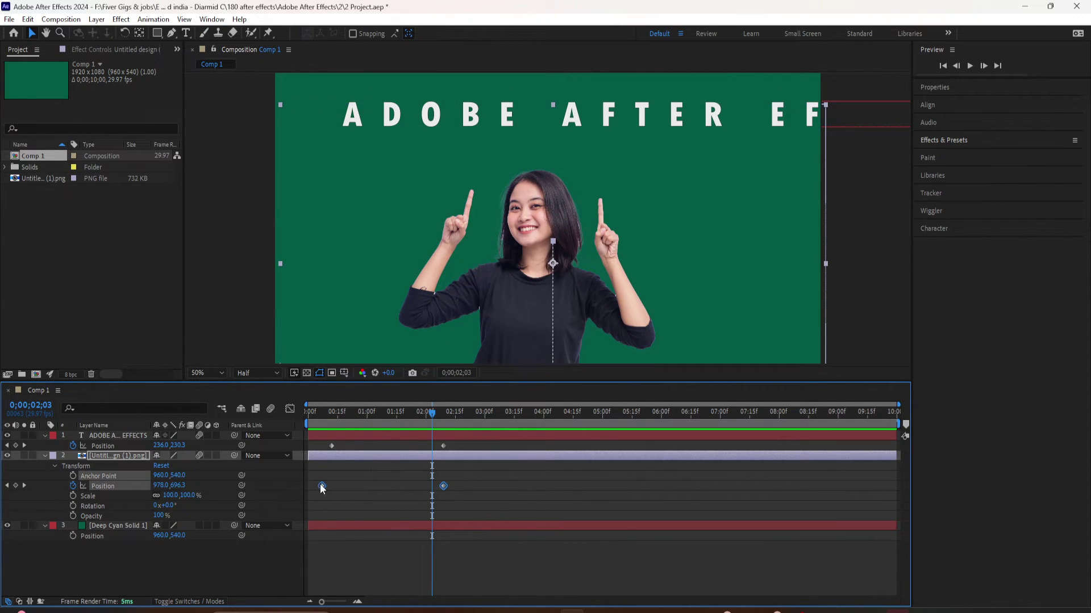
right_click(321, 486)
key("Escape")
key("F9")
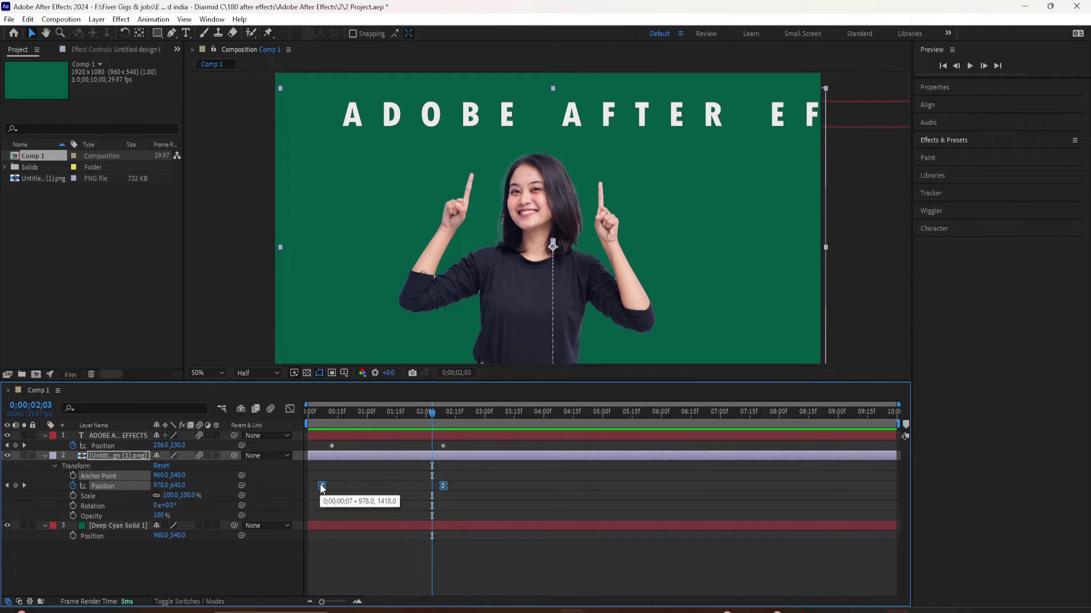
left_click_drag(431, 413, 325, 434)
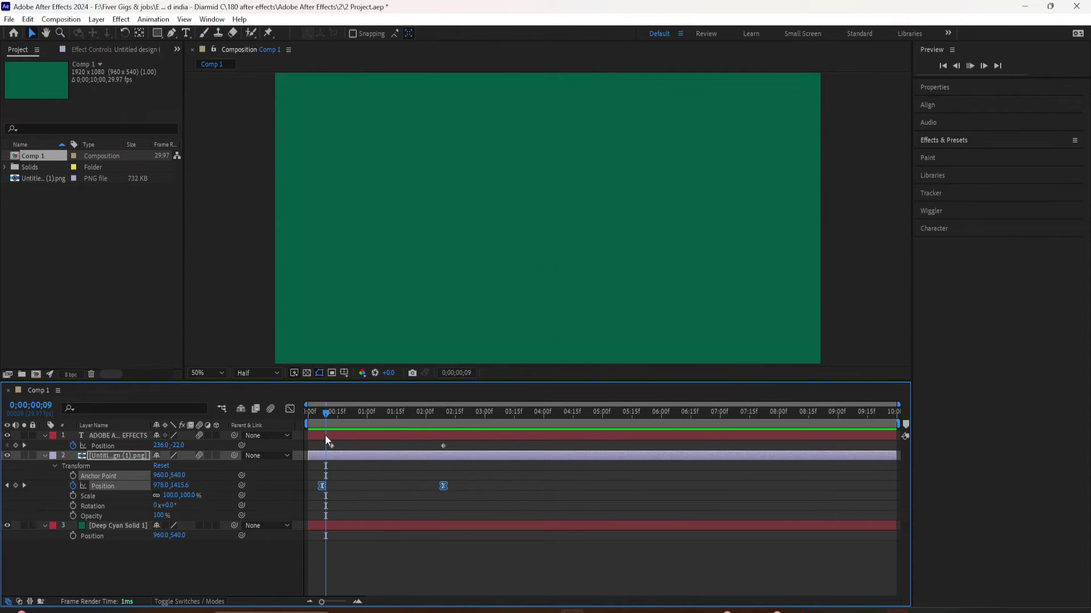
key("space")
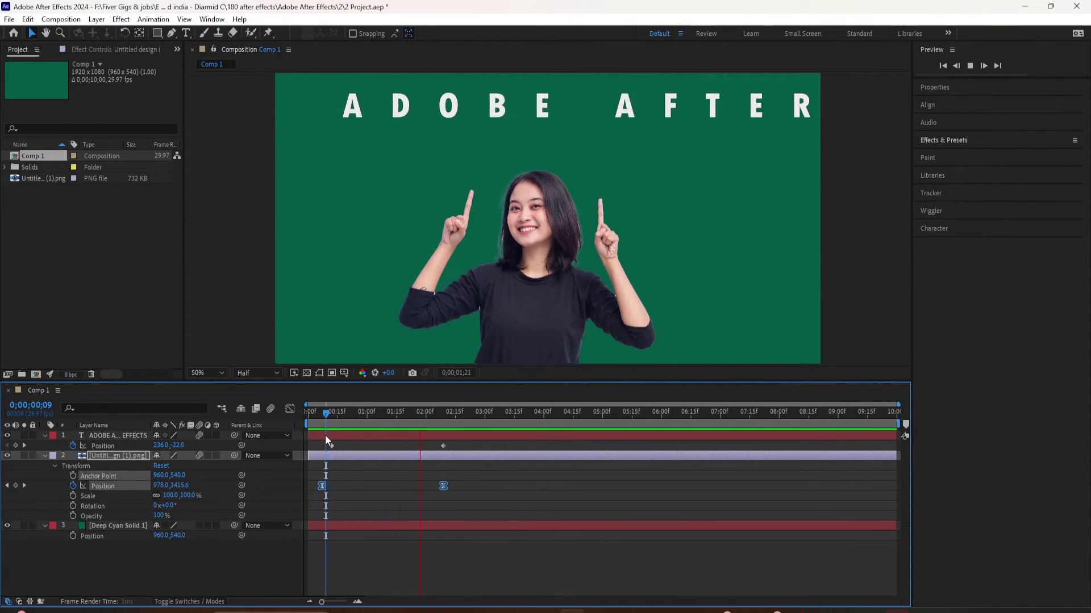
key("space")
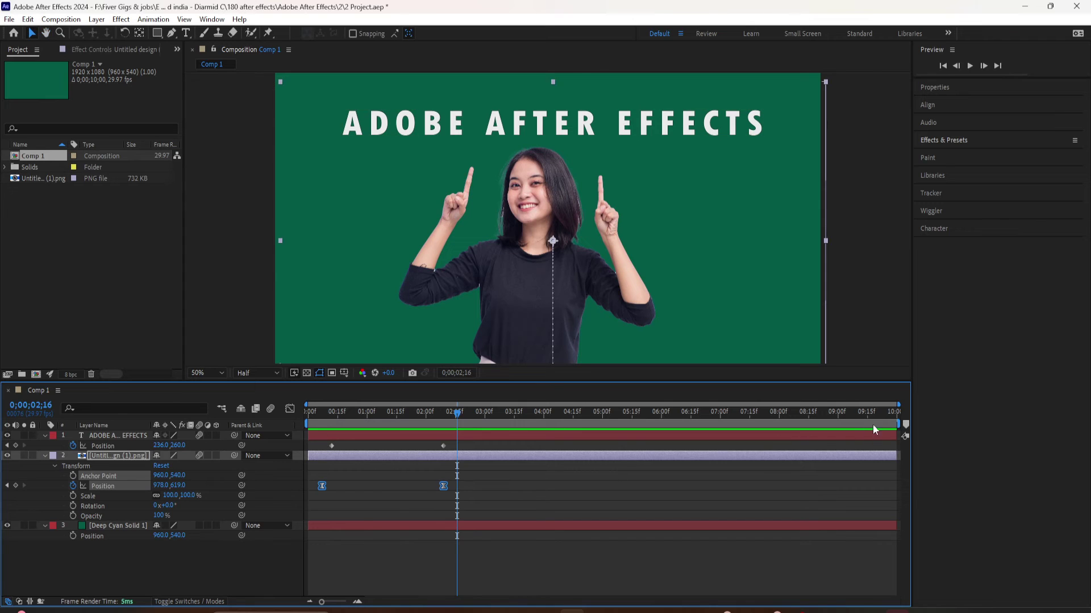
Step: Reset both of the woman's Position keyframes to linear, then apply Easy Ease Out
left_click_drag(467, 501, 324, 481)
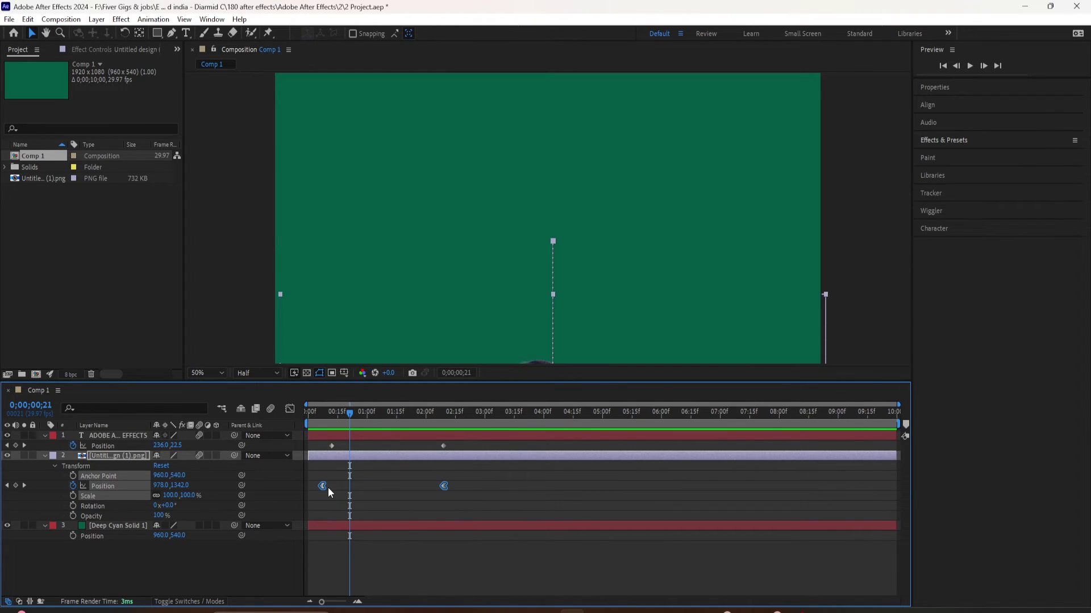
left_click(329, 487, "ctrl")
left_click_drag(479, 505, 325, 486)
key("F9")
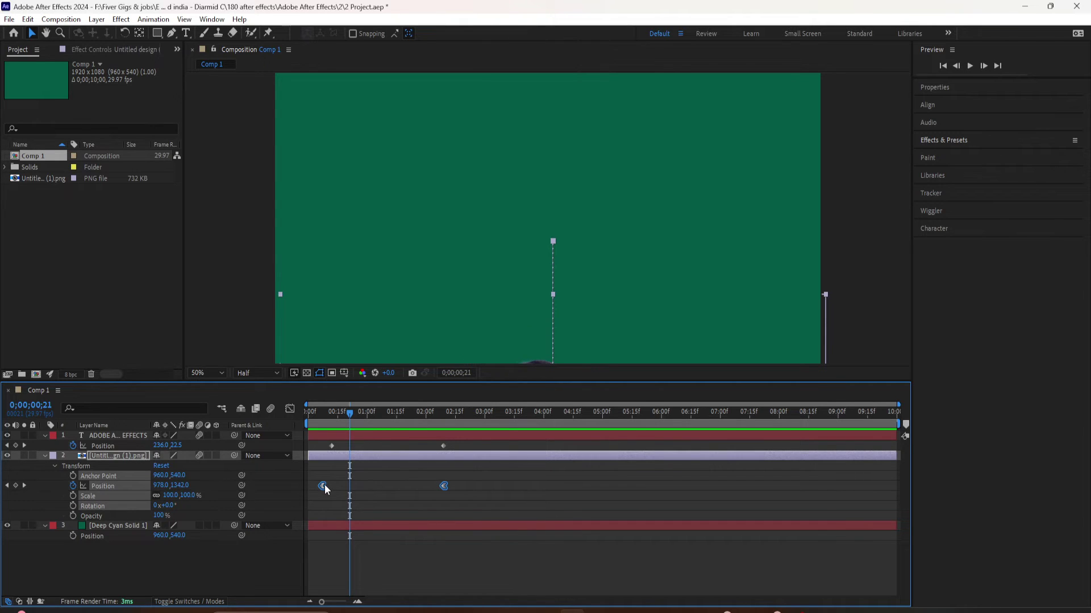
Step: Preview the Easy Ease Out slide-in, undo it, and apply Easy Ease In instead
left_click_drag(348, 414, 297, 426)
key("space")
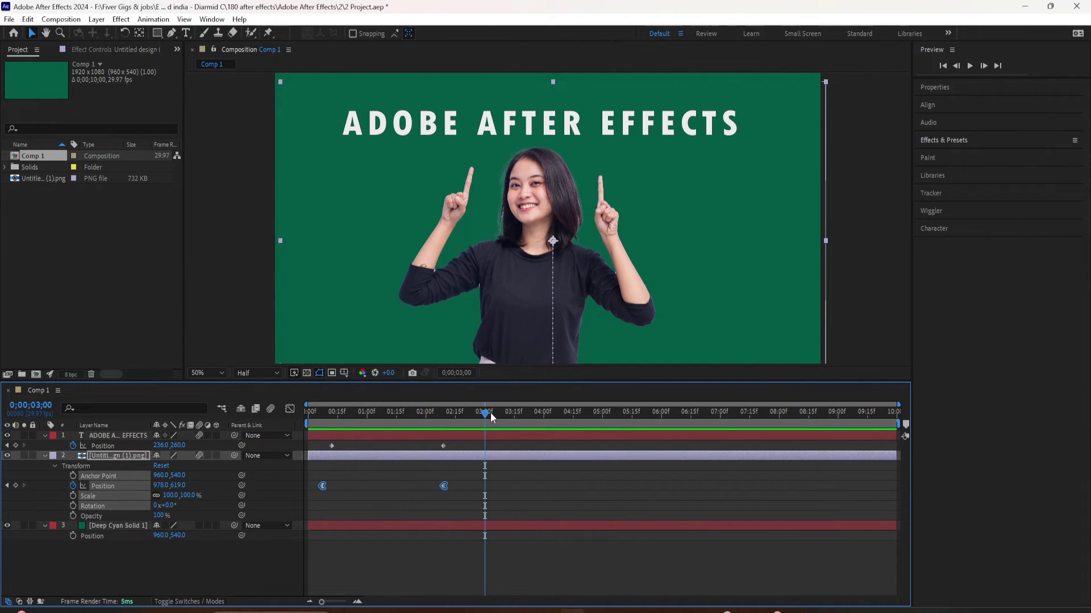
key("space")
key("space")
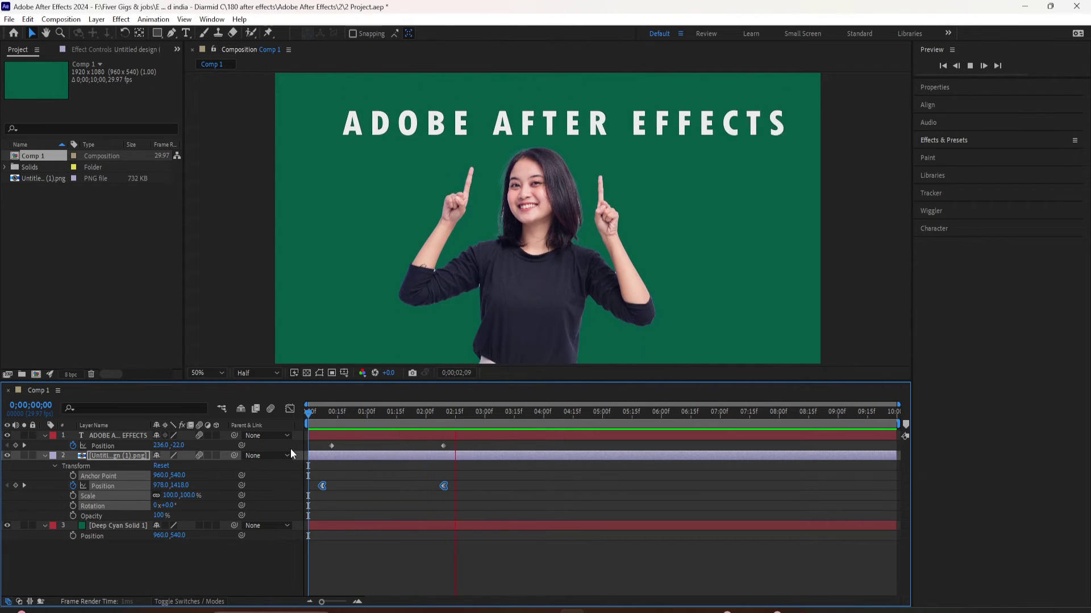
key("space")
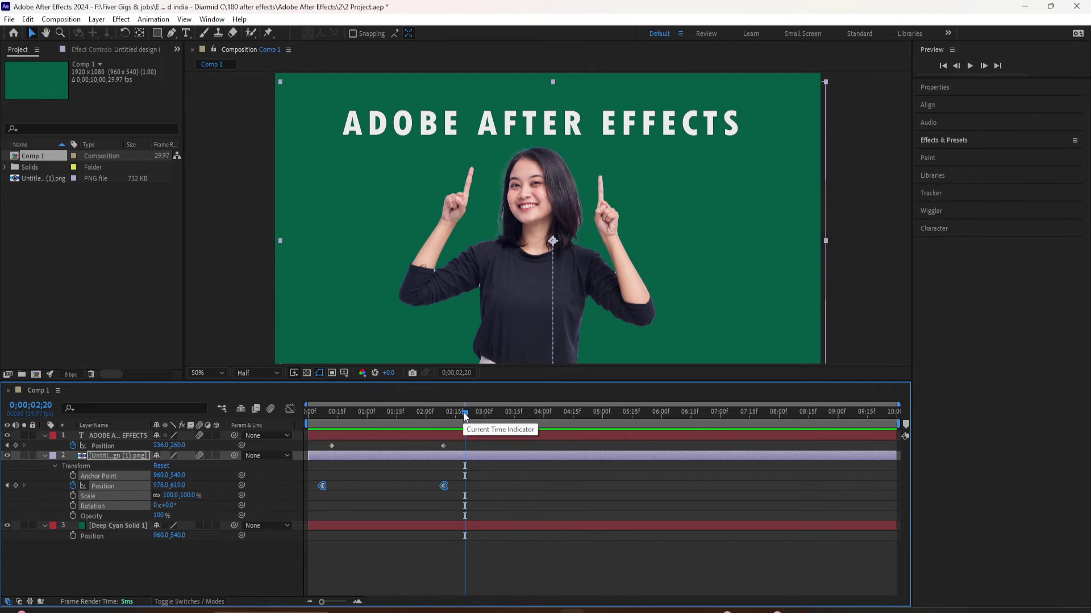
key("ctrl+z")
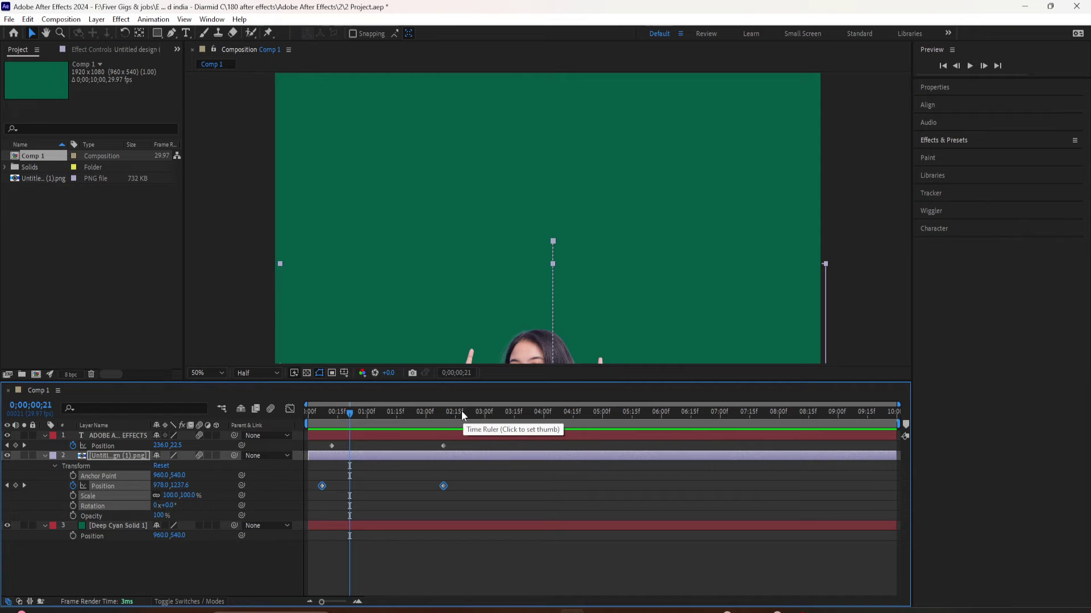
key("F9")
Step: Preview the Easy Ease In slide-in from near the start of the timeline
key("Page_Up")
key("Page_Up")
key("Page_Up")
key("Page_Up")
key("Page_Up")
key("Page_Up")
key("Page_Up")
key("Page_Up")
key("Page_Up")
key("Page_Up")
key("Page_Up")
key("Page_Up")
key("Page_Up")
key("Page_Up")
key("Page_Up")
key("Page_Up")
key("Page_Up")
key("Page_Up")
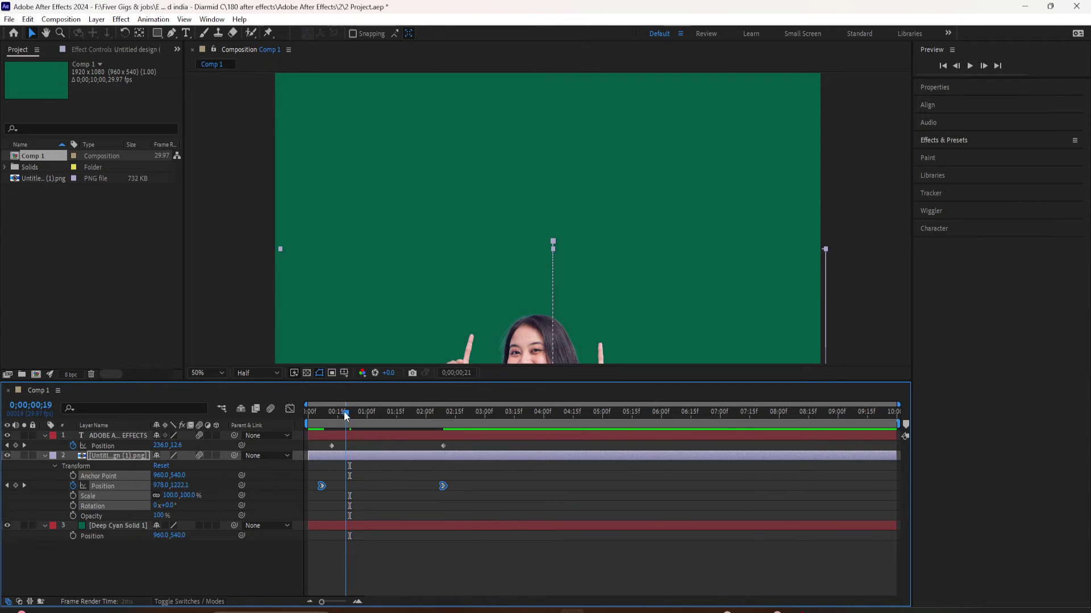
key("space")
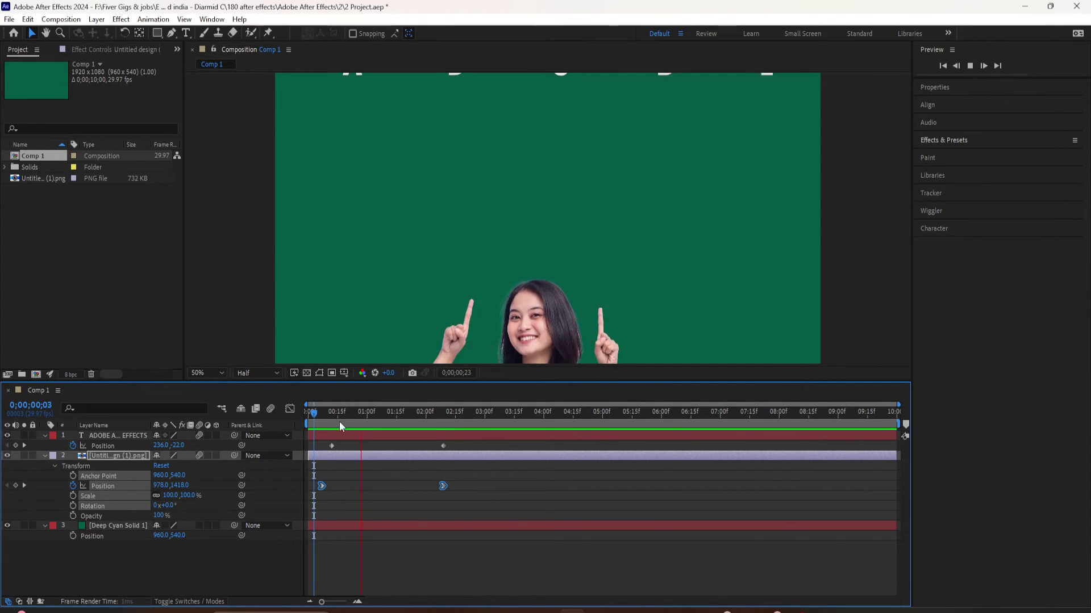
key("space")
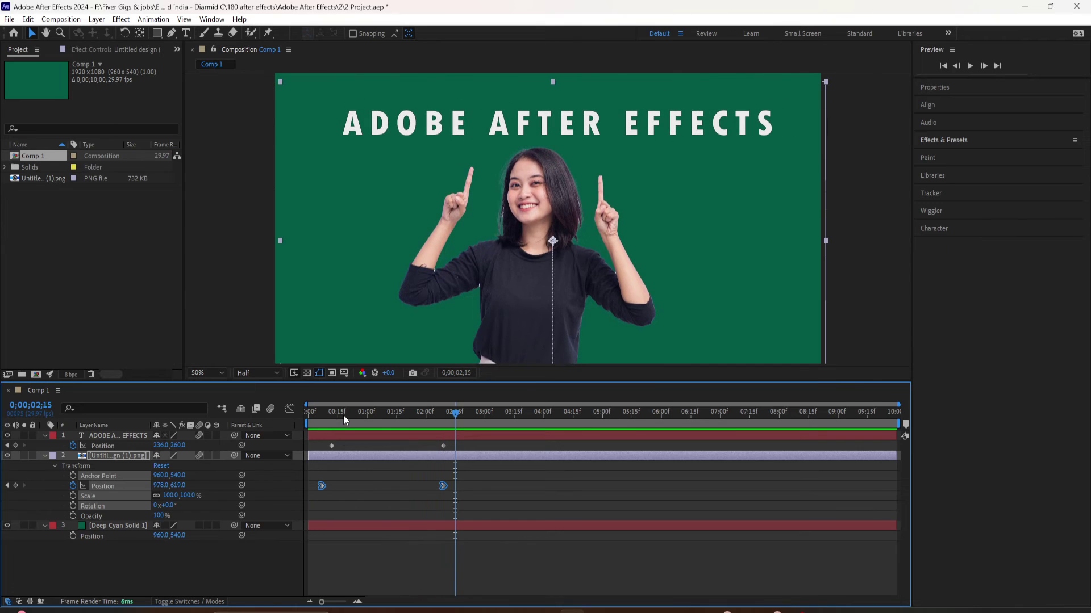
left_click_drag(343, 415, 318, 414)
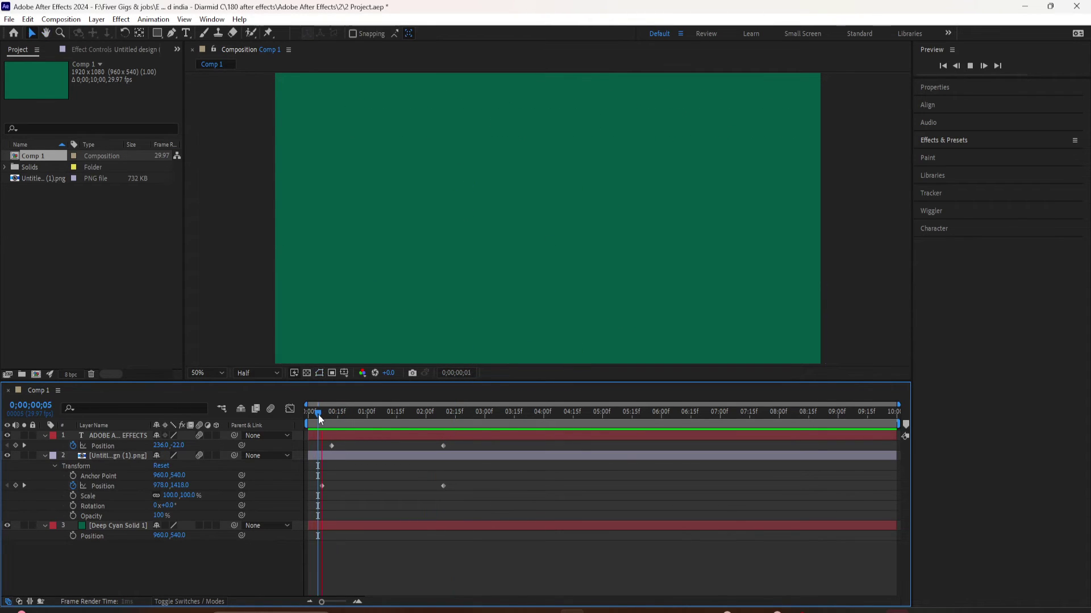
key("space")
key("space")
Step: Select the woman's first Position keyframe and replay the slide-in from the start
left_click(321, 485)
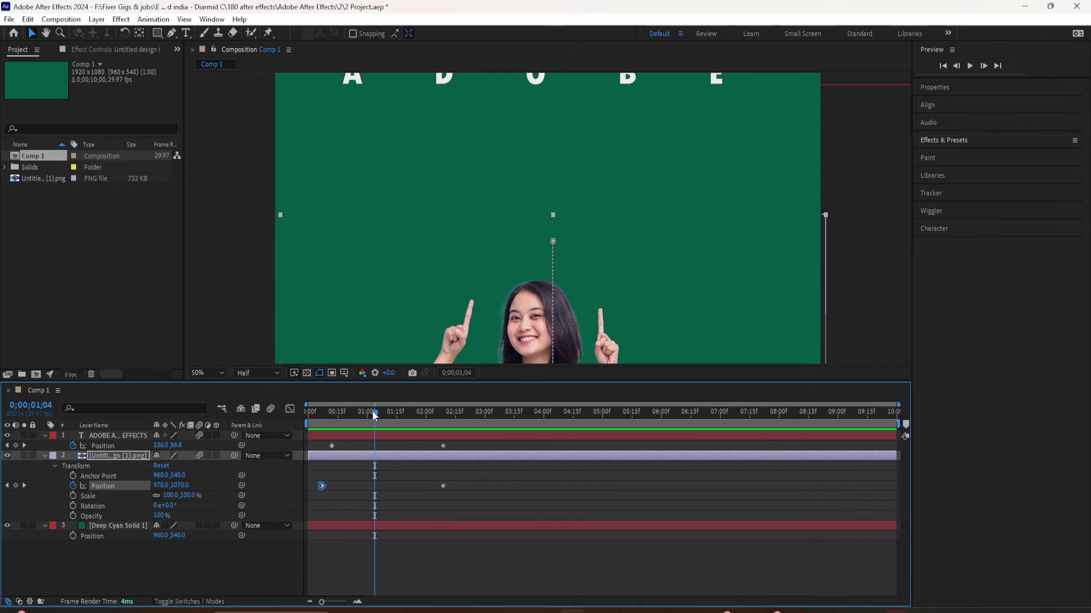
left_click_drag(373, 411, 310, 431)
key("space")
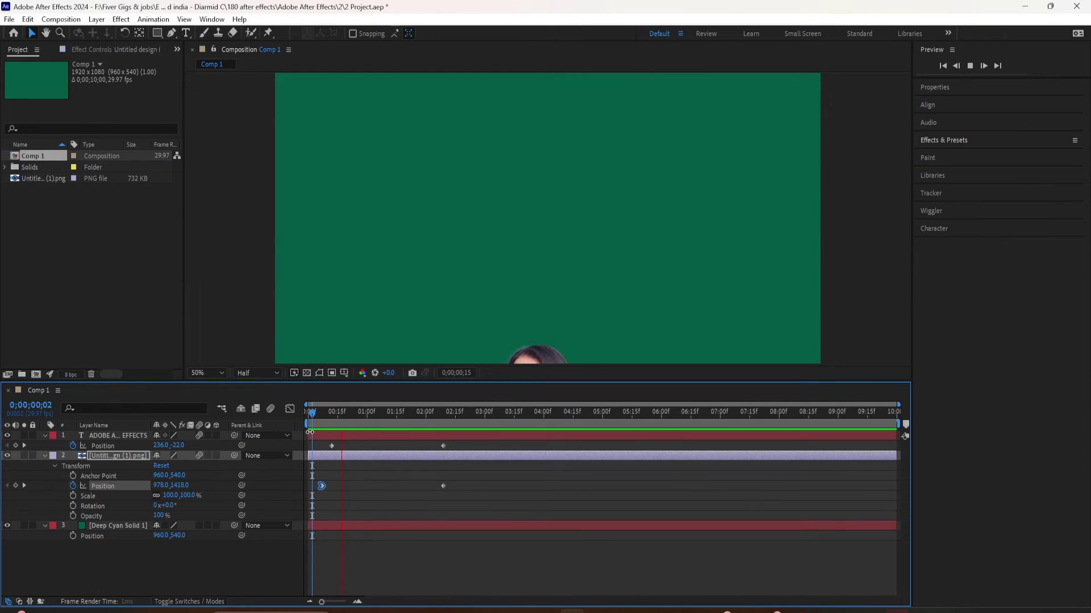
key("space")
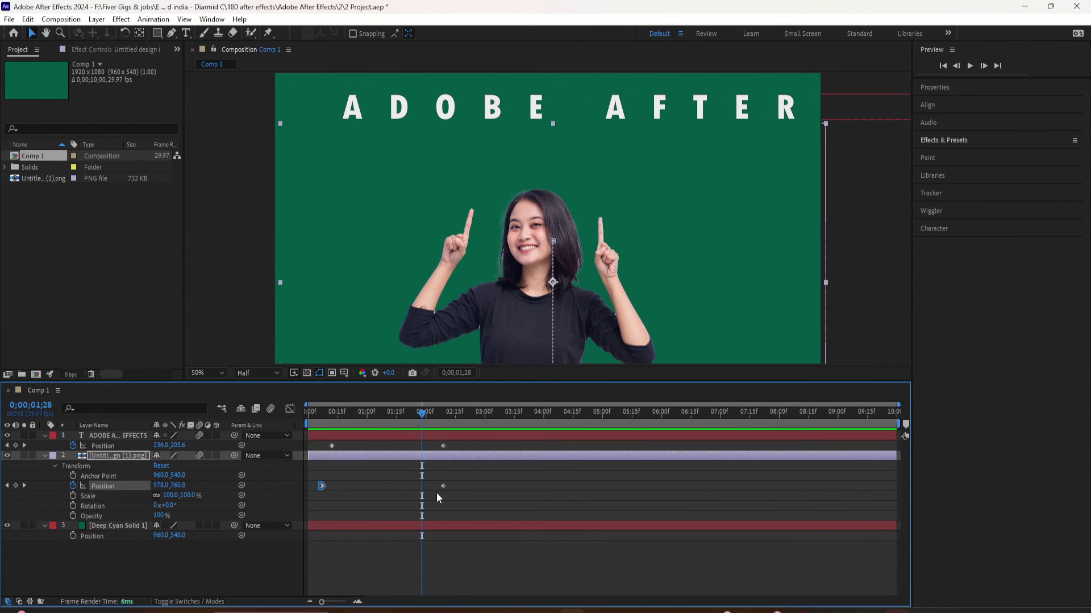
Step: Inspect the last Position keyframe's value, then open the first keyframe's options
left_click(443, 486)
double_click(443, 486)
key("Escape")
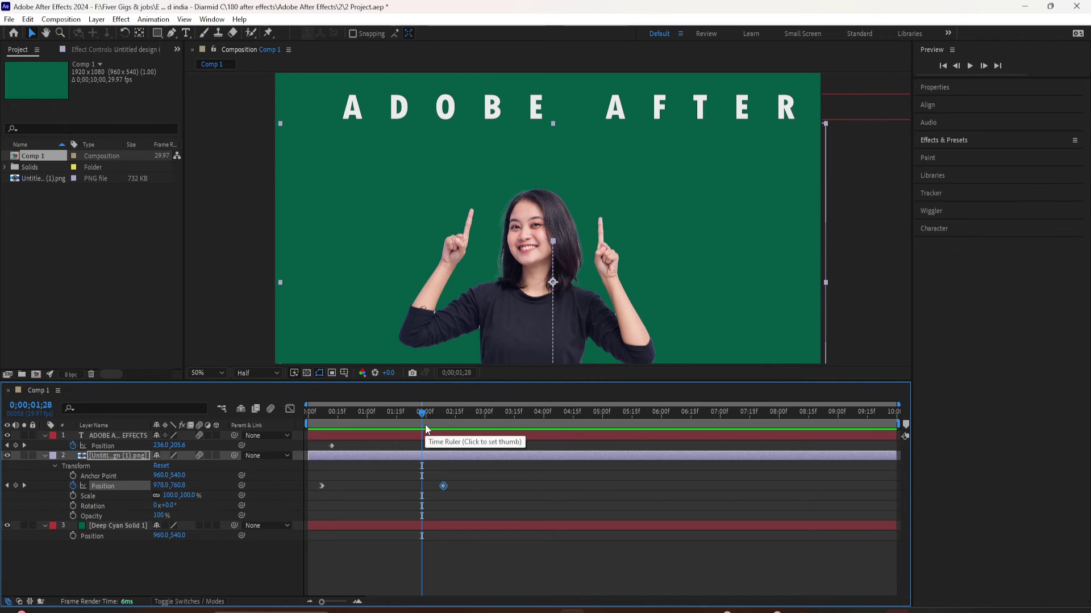
left_click_drag(411, 417, 389, 435)
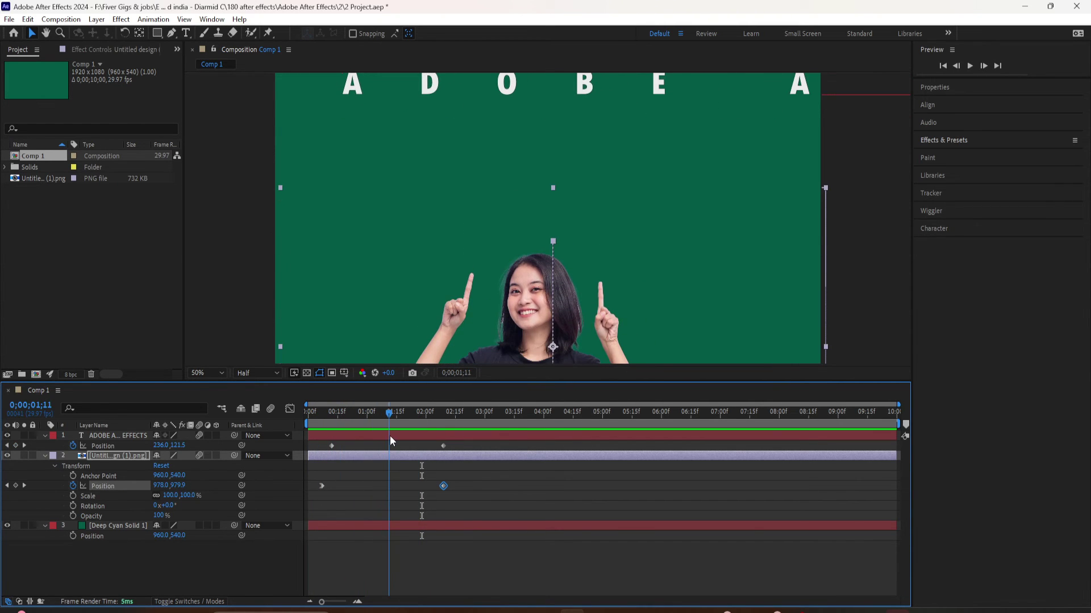
right_click(320, 485)
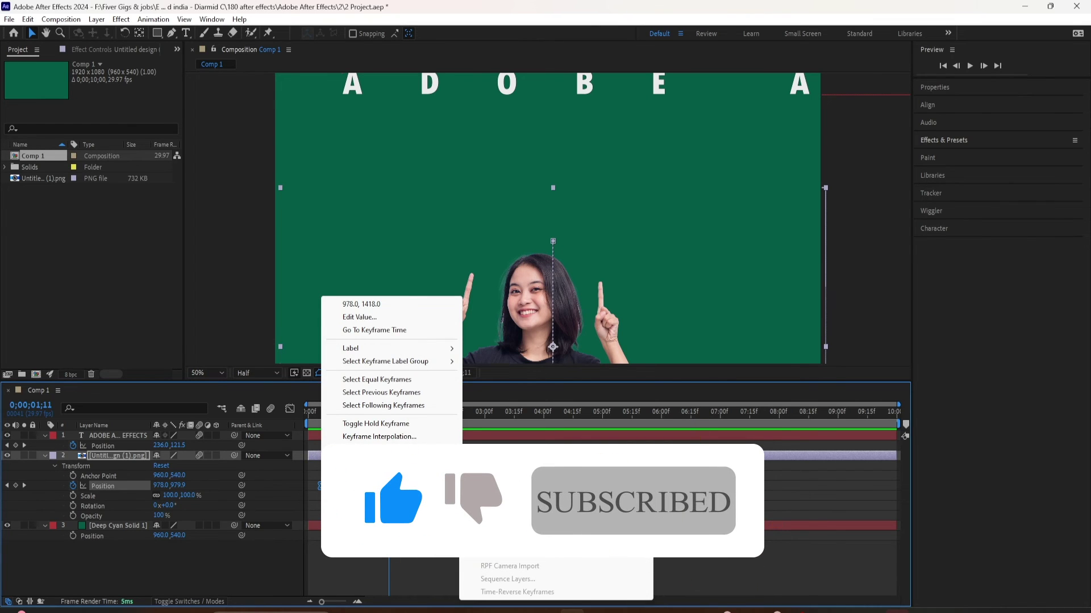
Step: Apply Easy Ease Out to the woman's last Position keyframe
key("Escape")
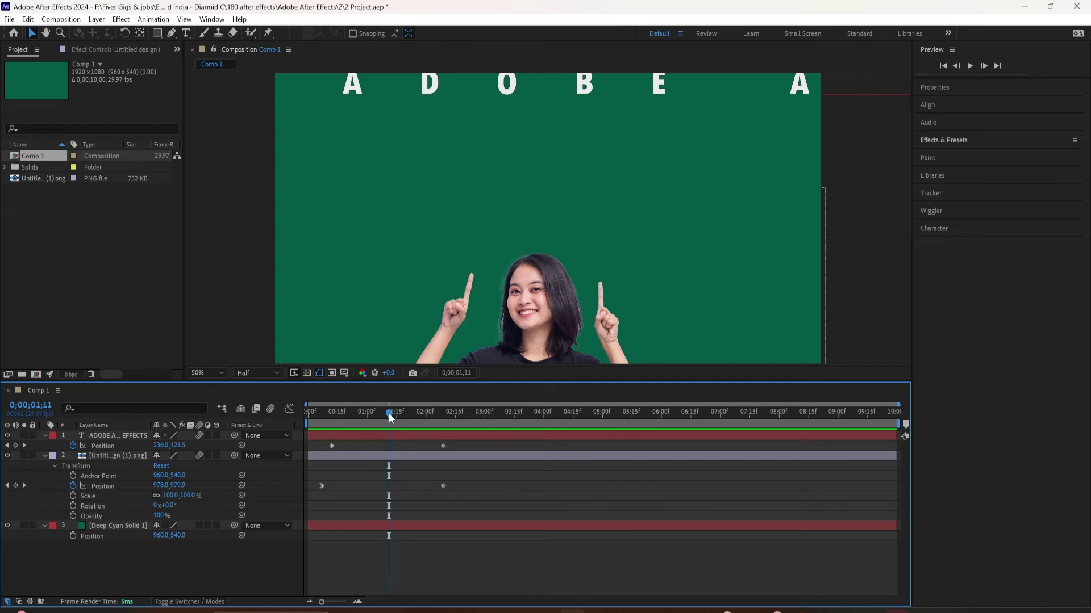
left_click_drag(388, 413, 422, 425)
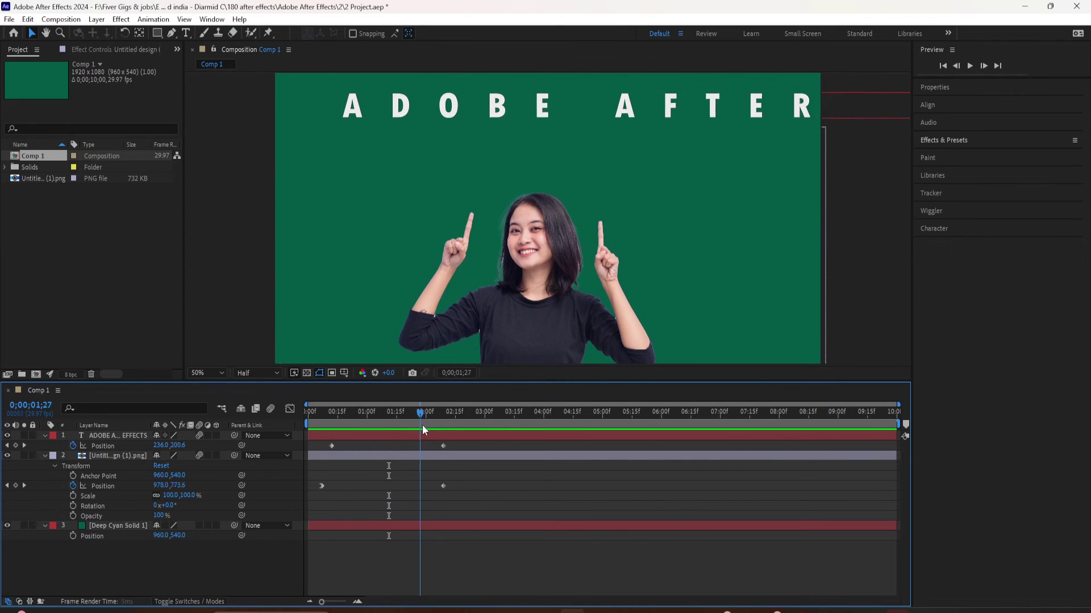
left_click(443, 486)
right_click(443, 486)
mouse_move(545, 476)
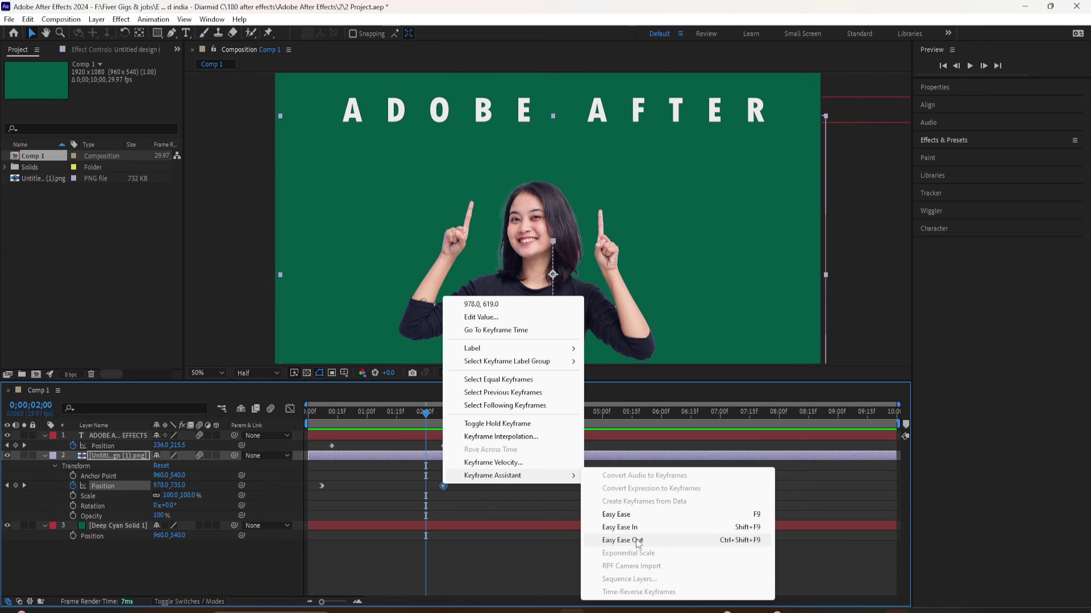
left_click(447, 500)
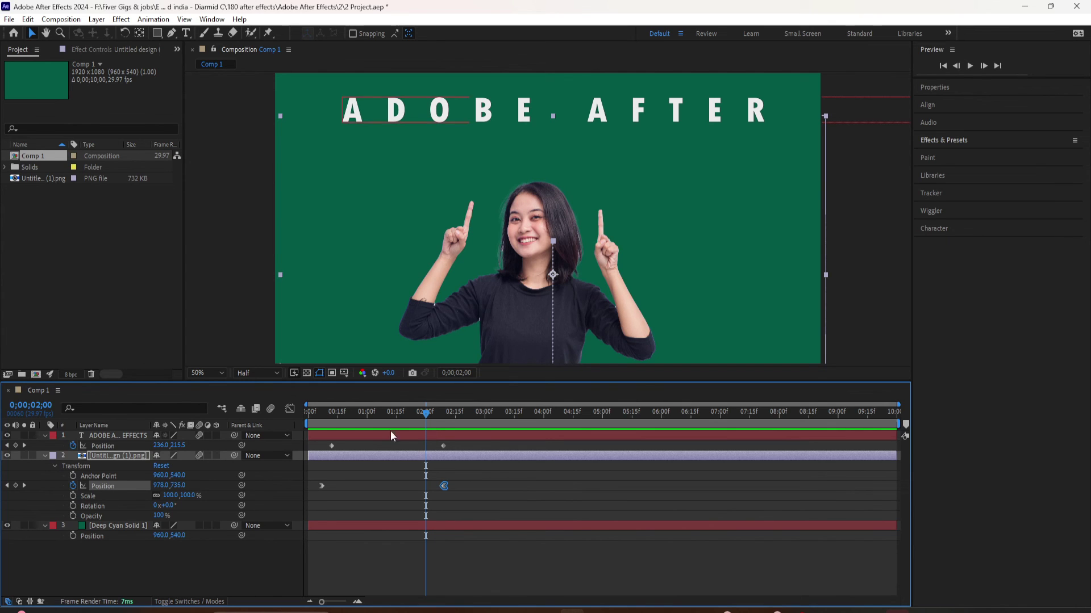
Step: Preview the finished slide-in from the start of the timeline
left_click(376, 411)
left_click(311, 411)
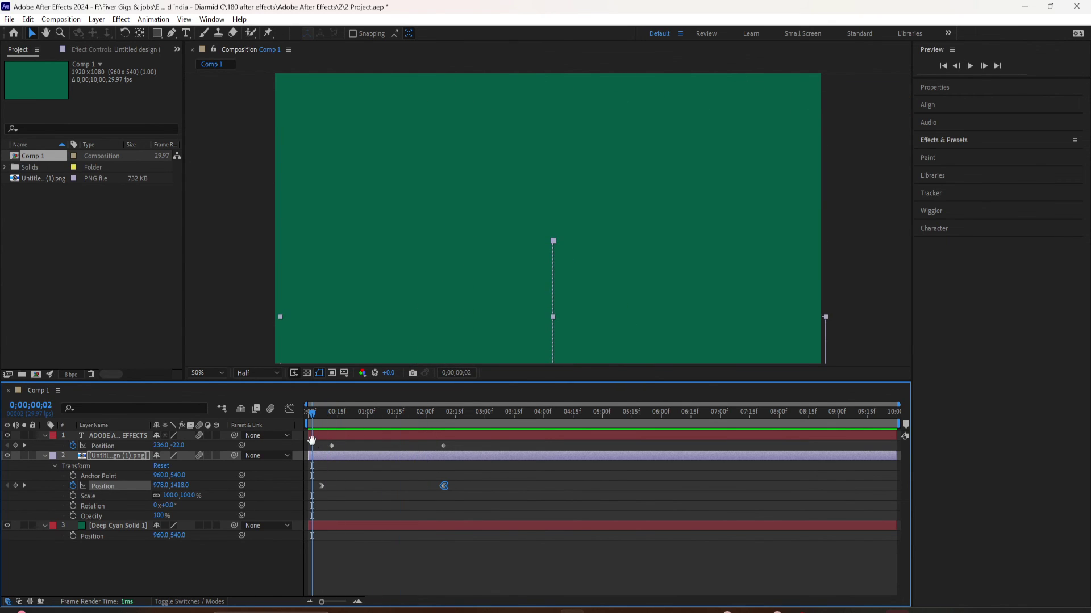
key("space")
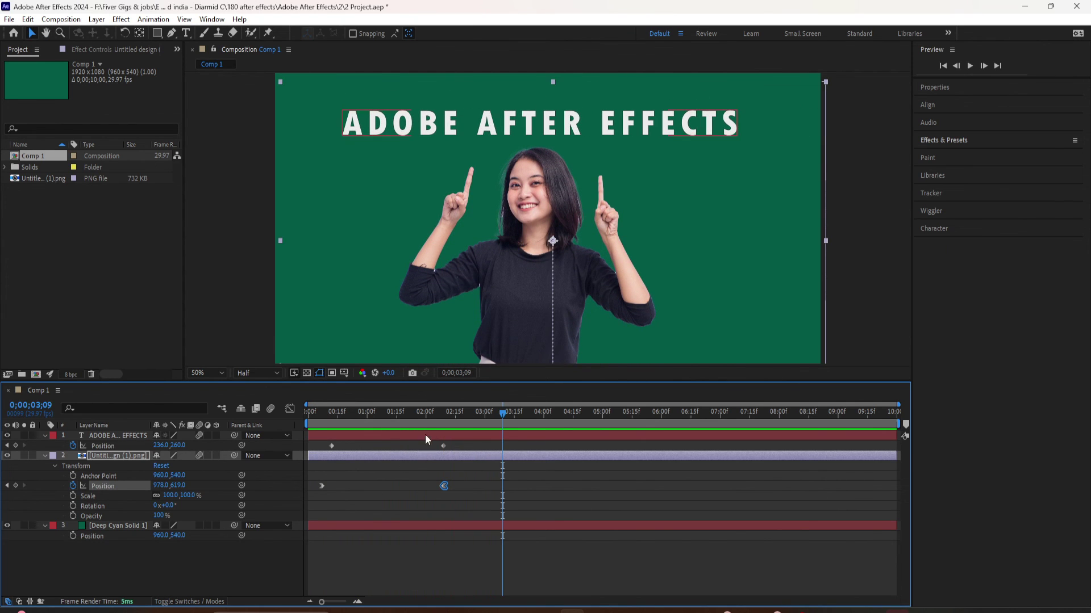
left_click_drag(435, 412, 448, 447)
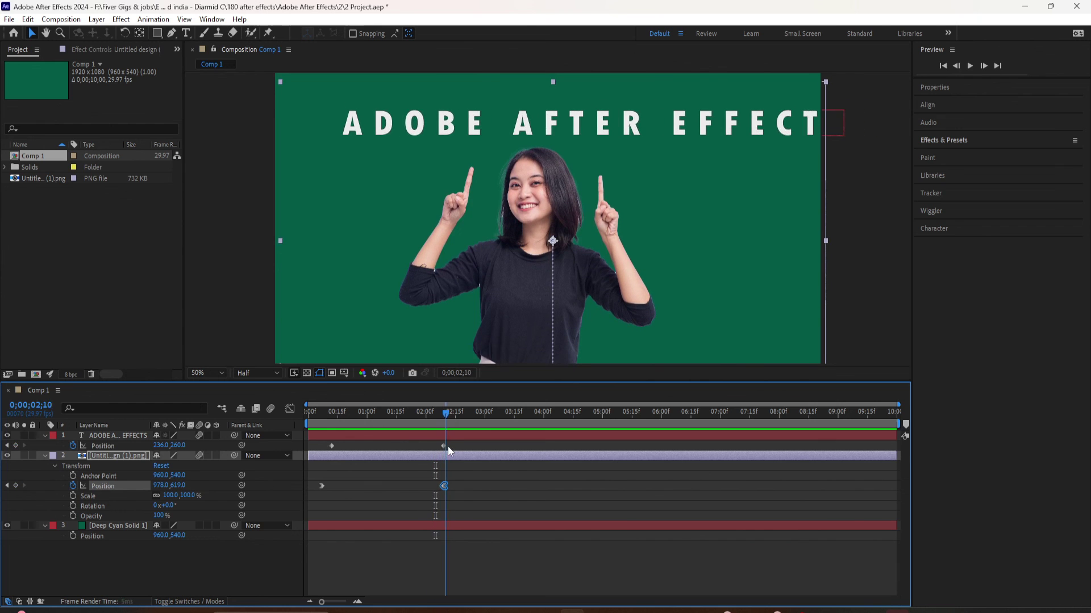